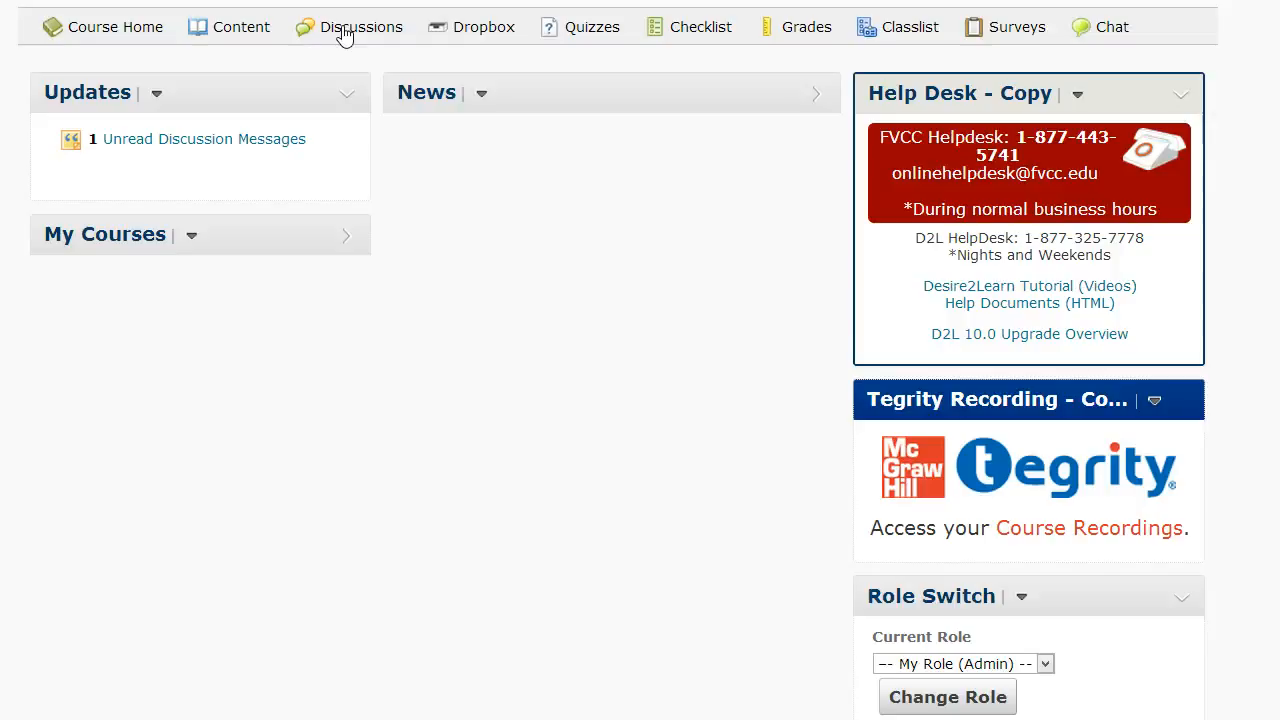
Open the course discussions and start a new forum titled "Authors".
left_click(344, 35)
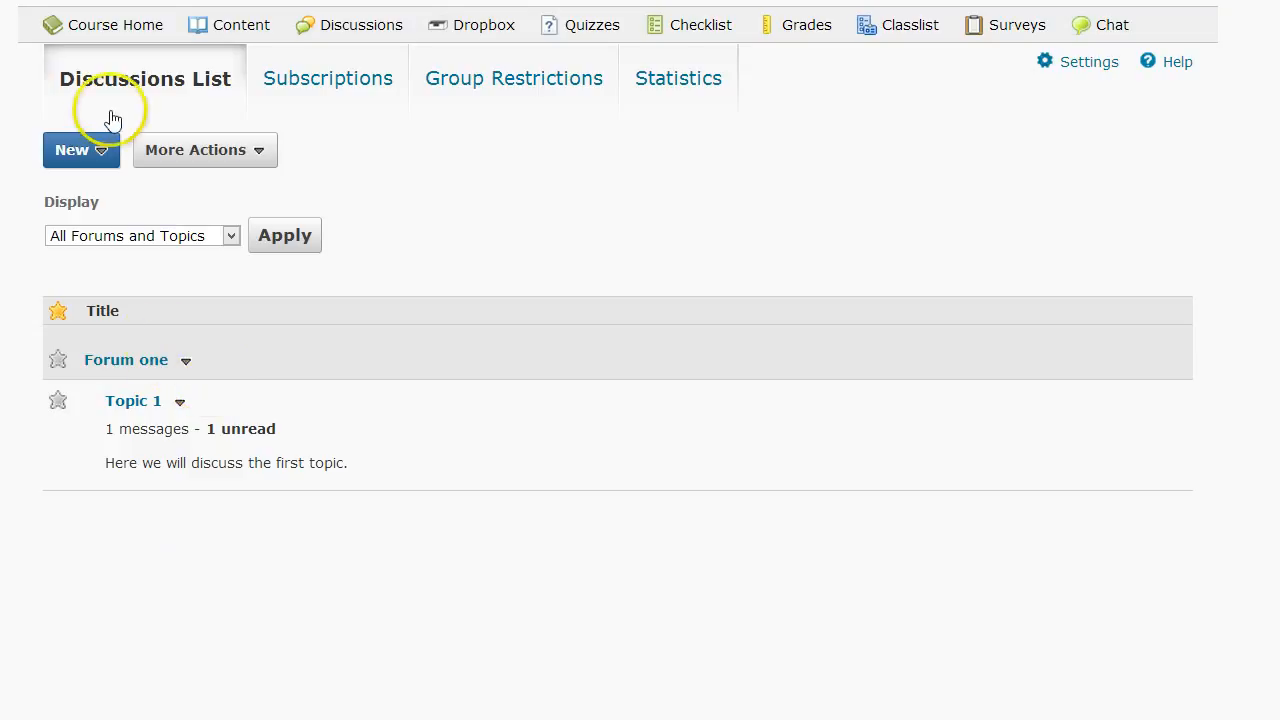
left_click(100, 150)
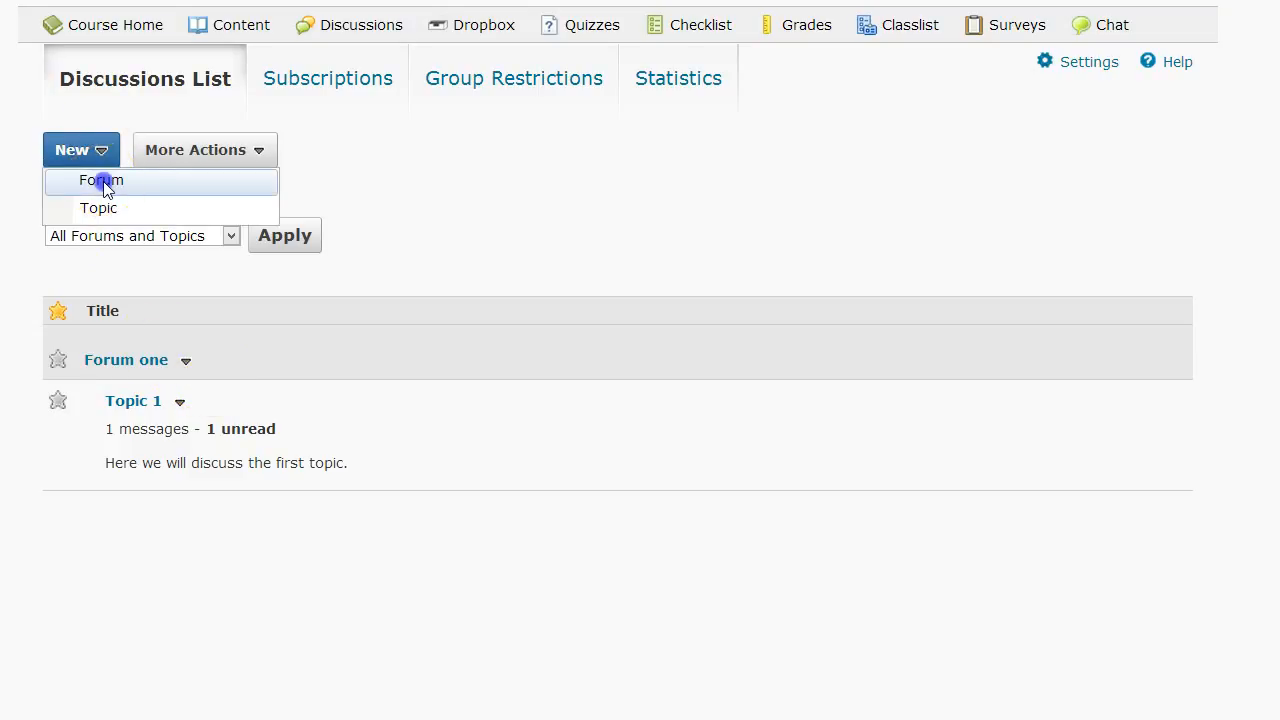
left_click(102, 182)
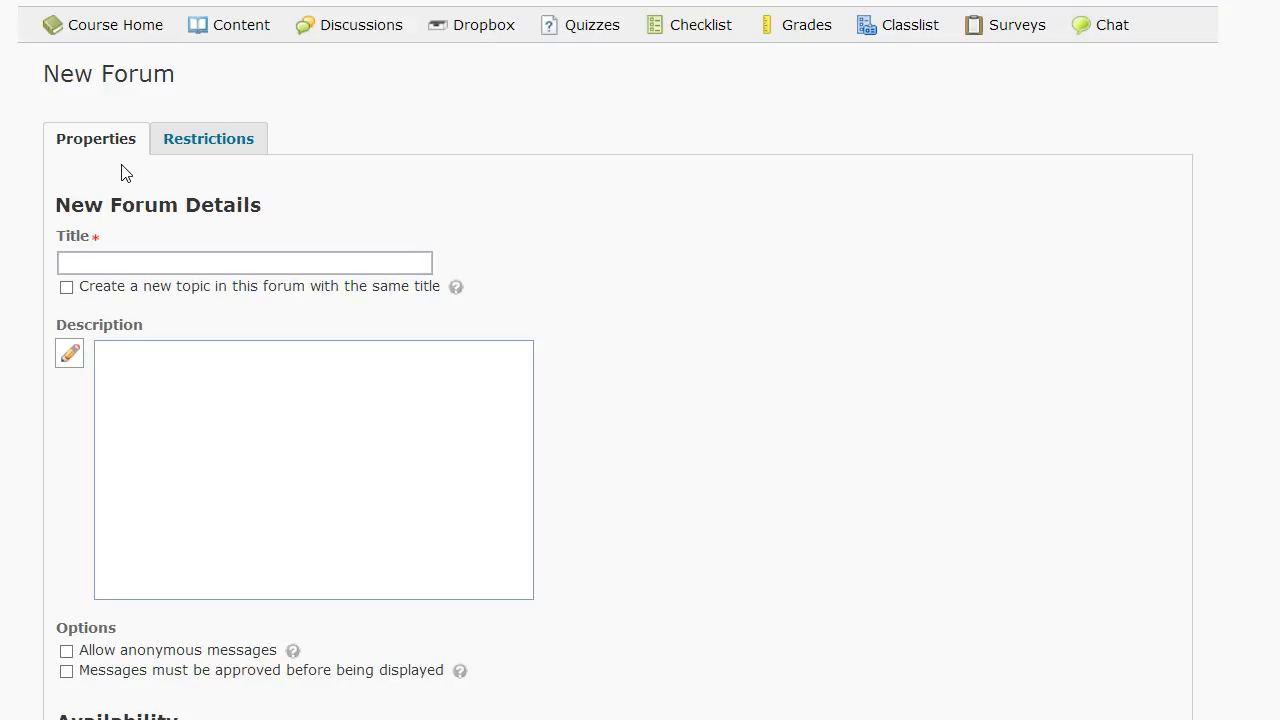
left_click(122, 263)
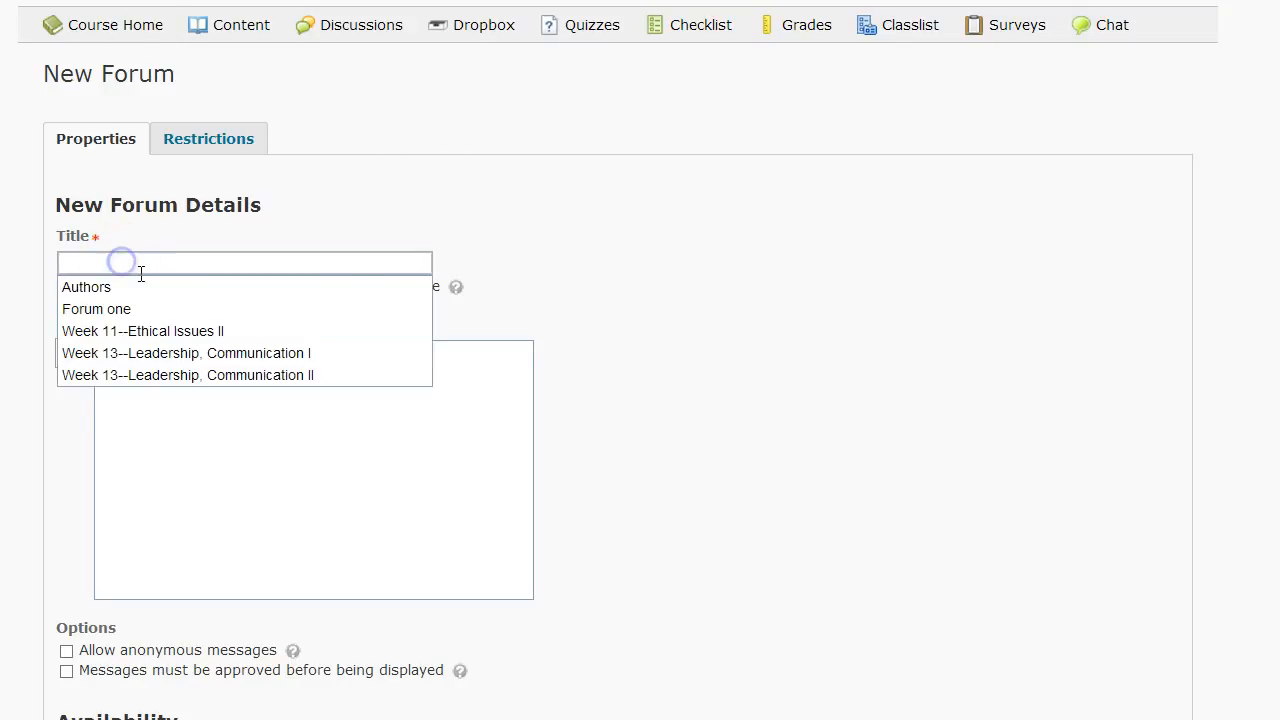
type("Authors")
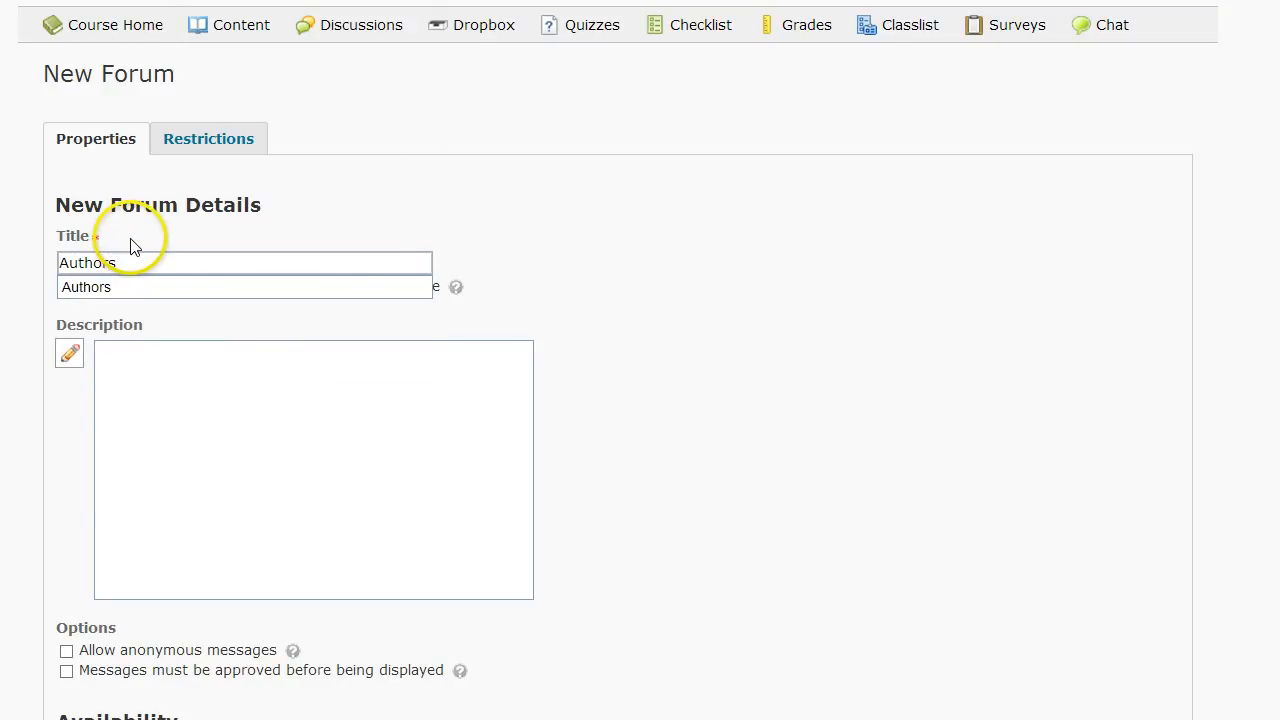
Enter the forum description "Discussion about the authors in the book.".
left_click(126, 415)
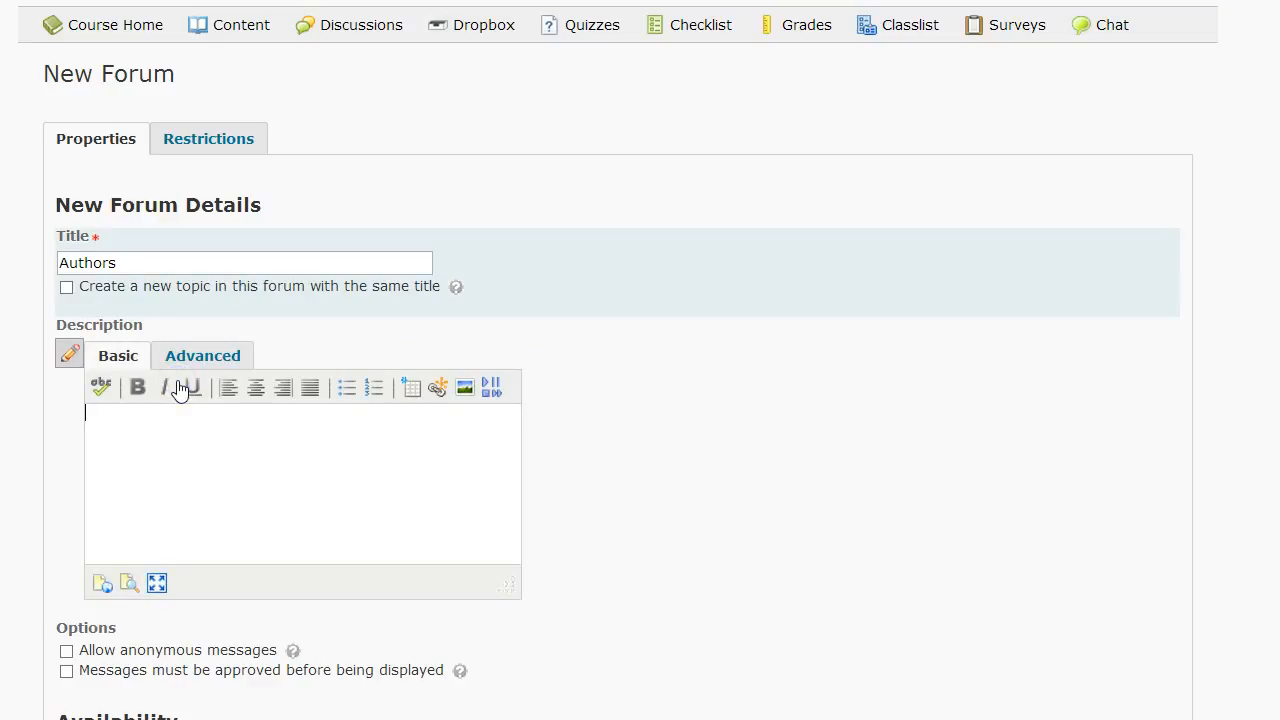
type("Discussion about the auth")
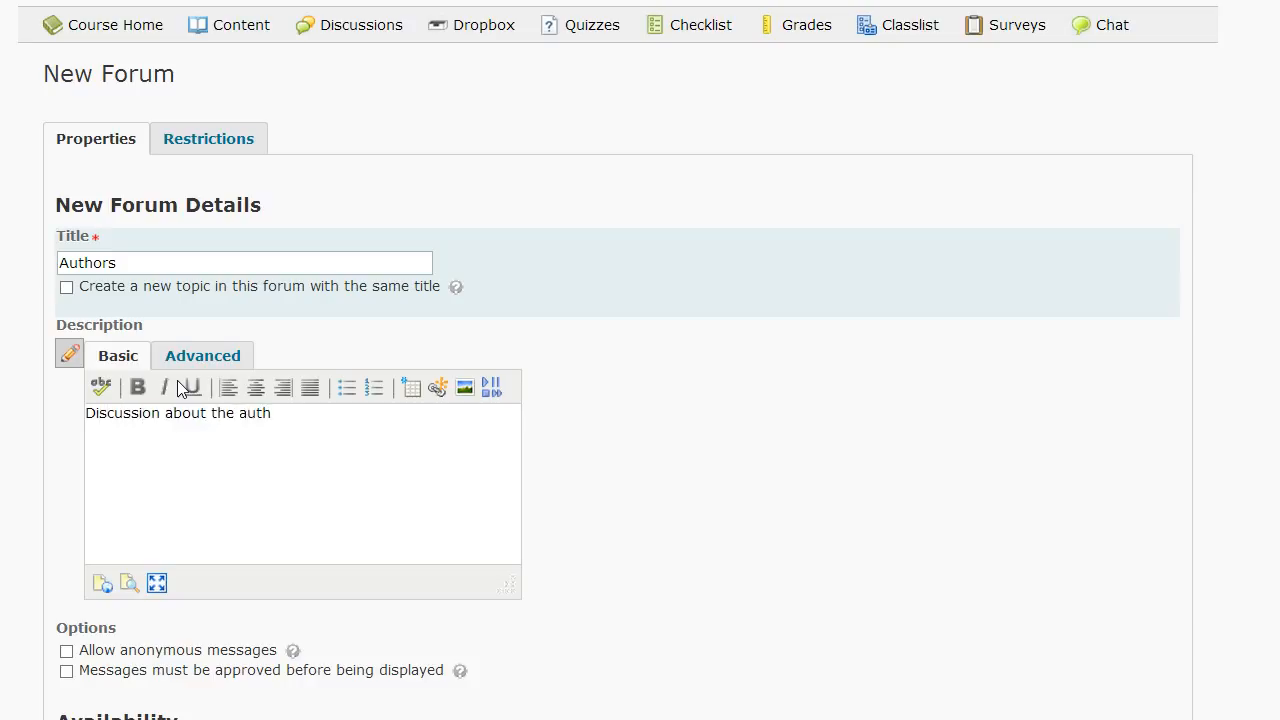
type("ors in the book.")
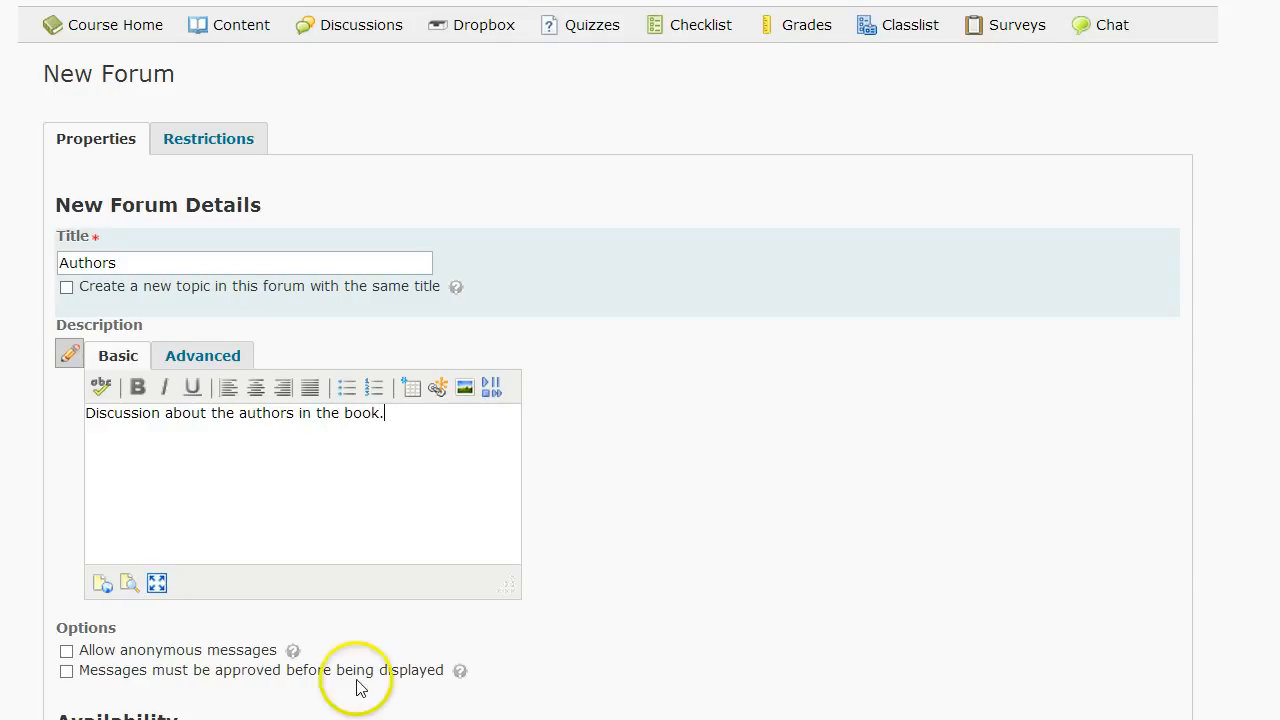
Save the Authors forum with its default visibility and locking options and return to the discussions list.
scroll(645, 565, "down", 3)
scroll(643, 570, "down", 1)
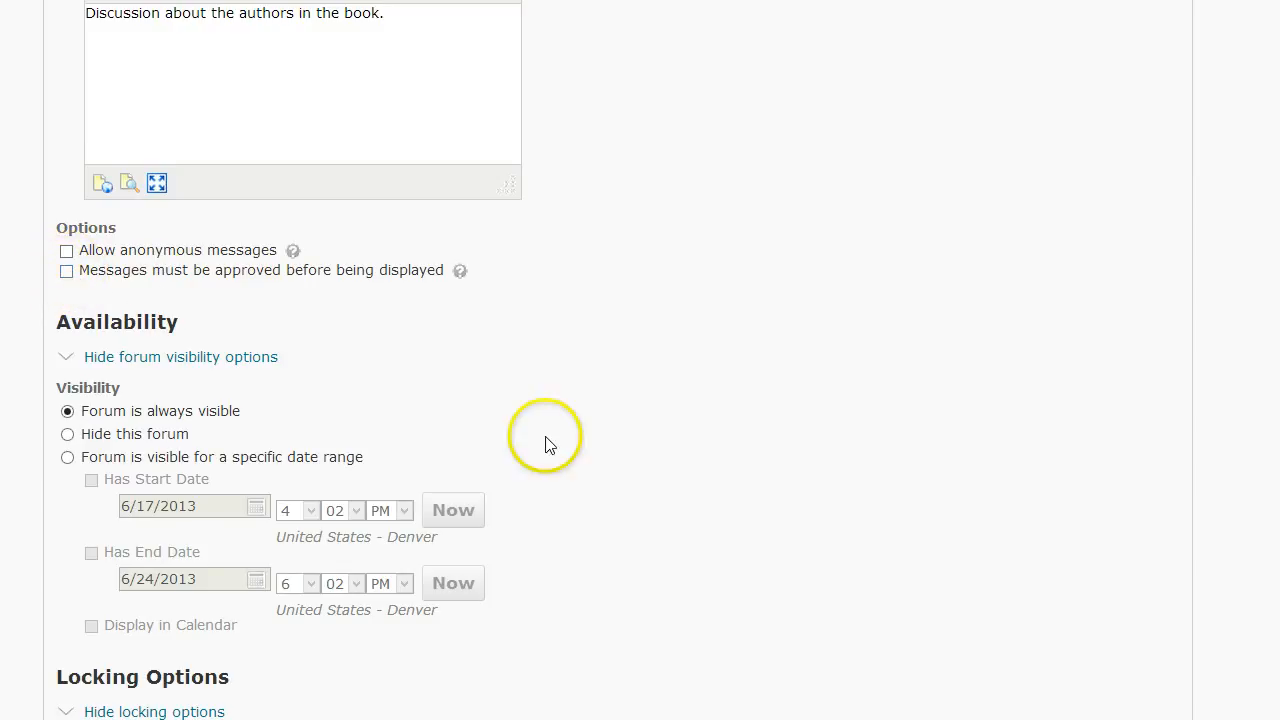
scroll(546, 443, "down", 2)
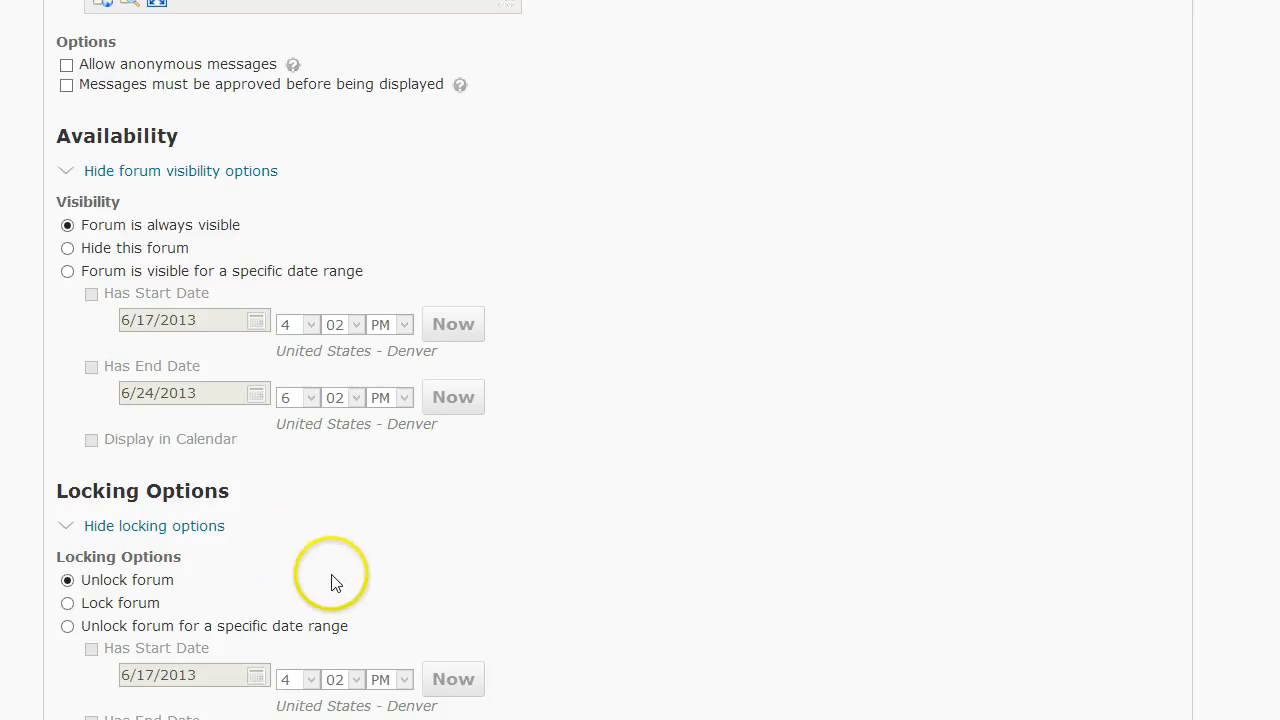
scroll(608, 10, "down", 4)
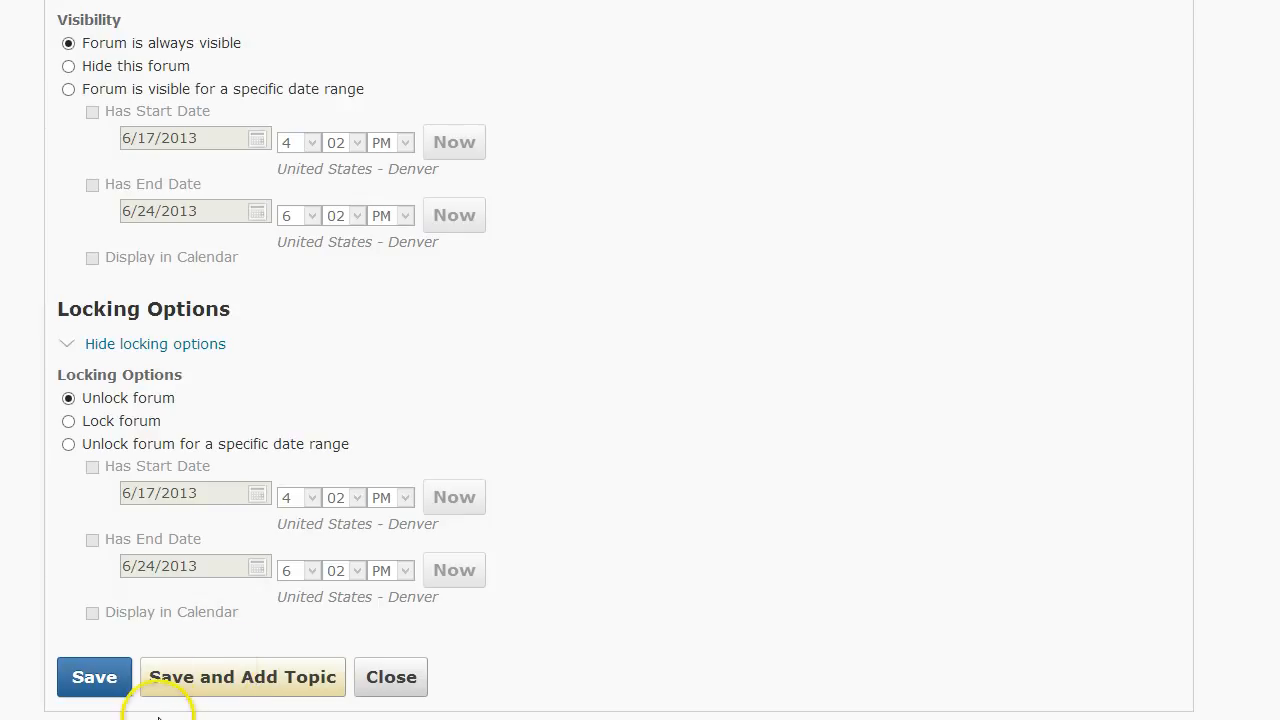
left_click(99, 690)
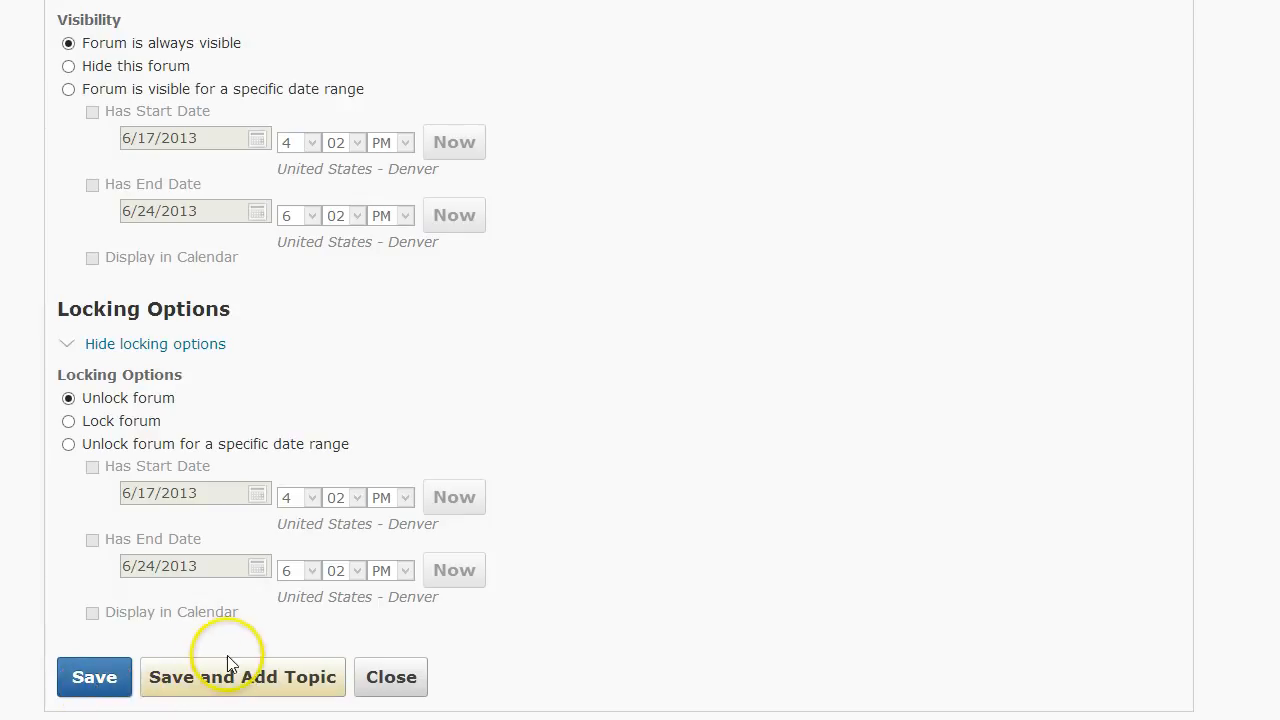
left_click(94, 679)
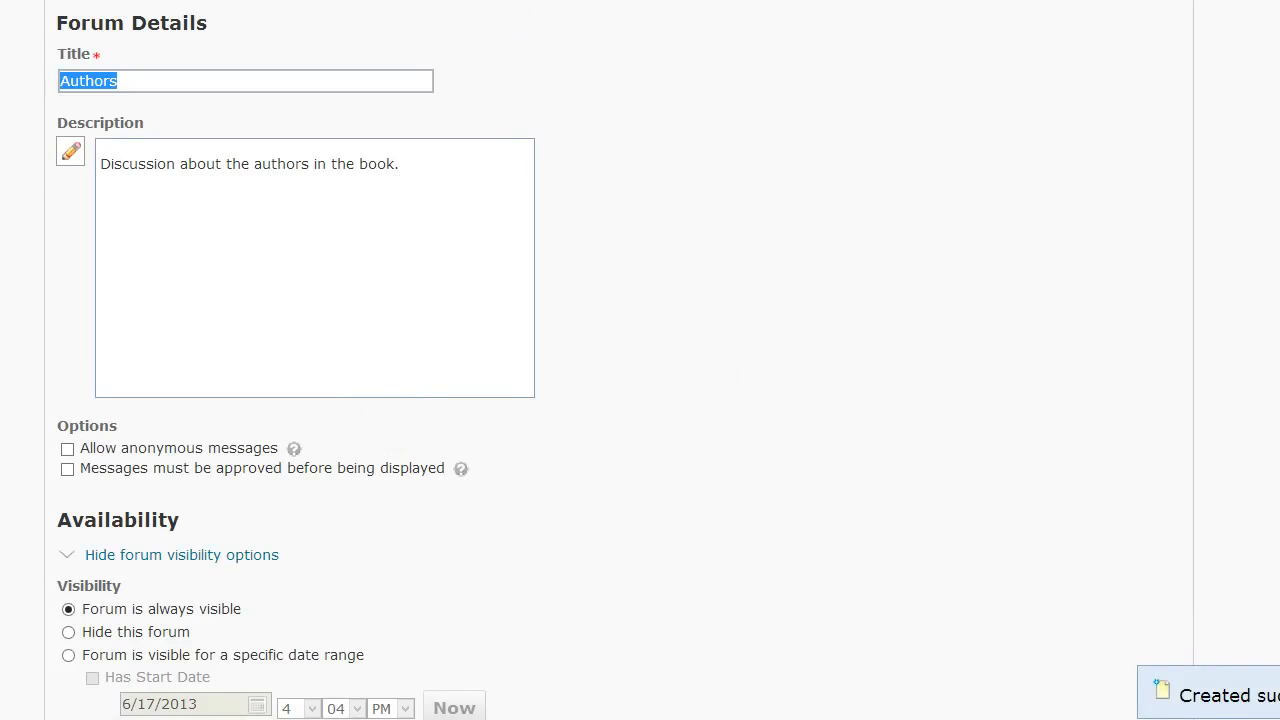
scroll(575, 245, "down", 5)
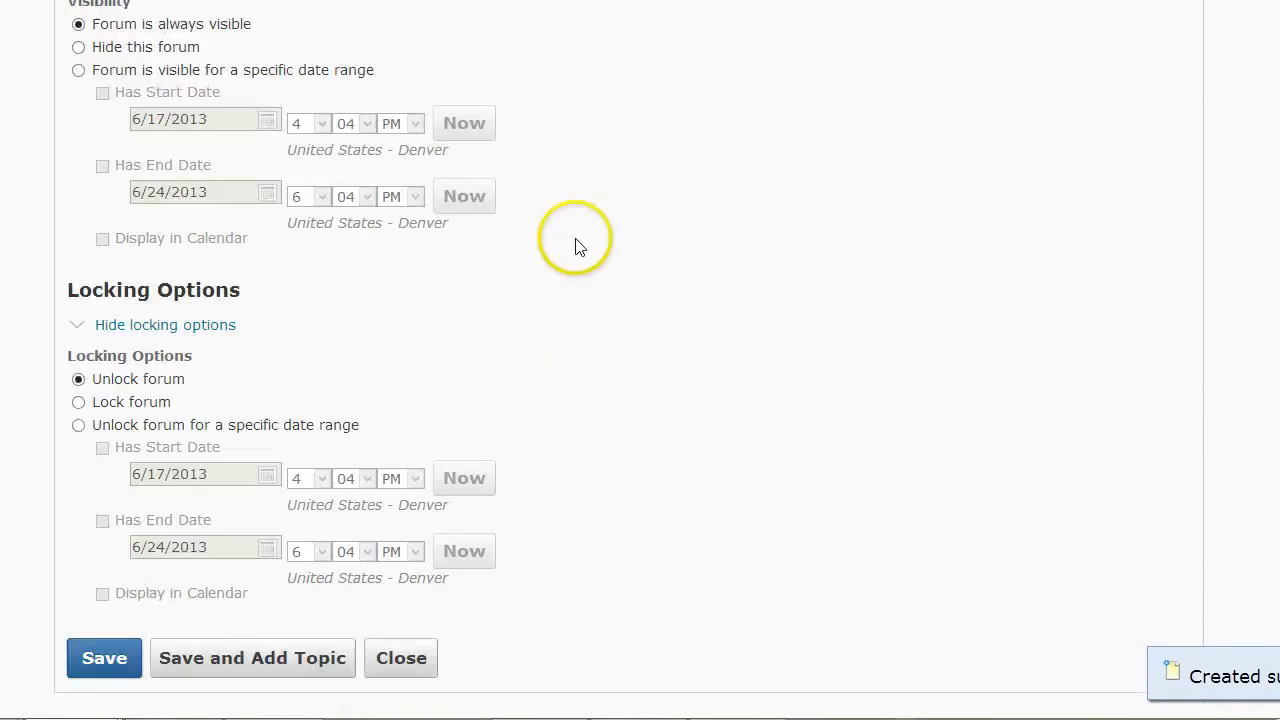
left_click(400, 660)
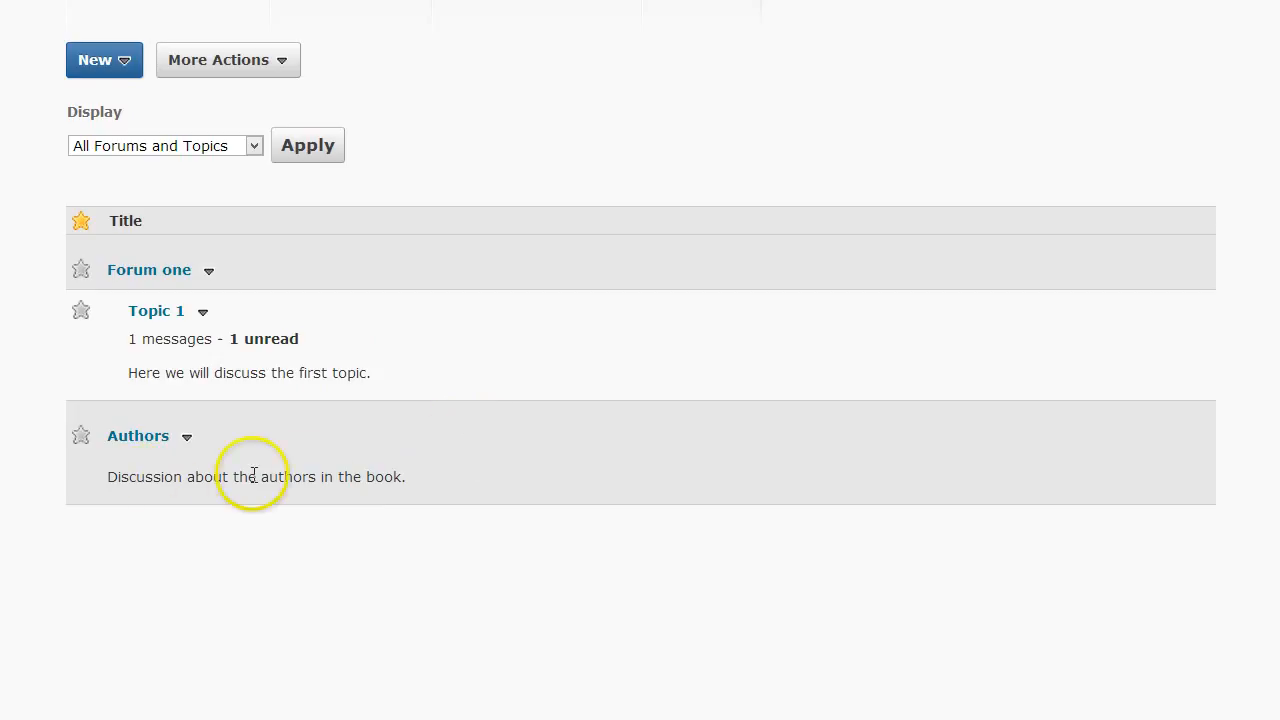
Start a new discussion topic and assign it to the Authors forum.
left_click(187, 439)
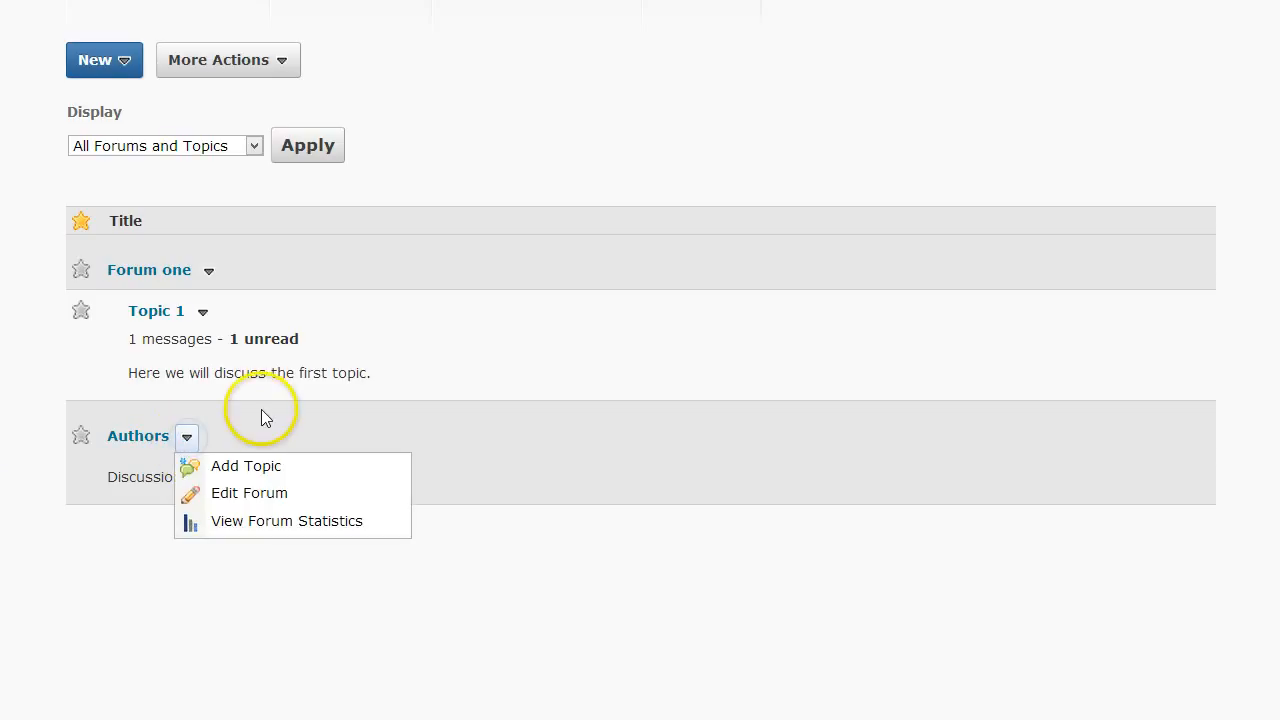
left_click(124, 61)
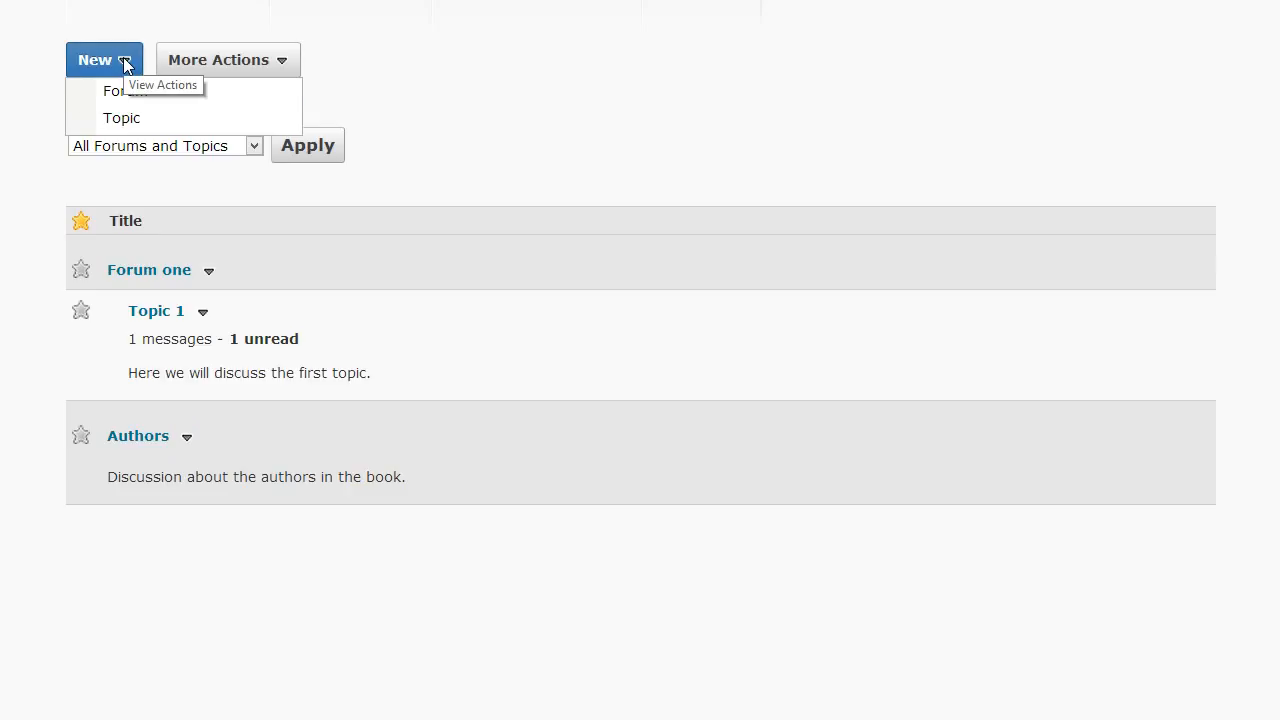
left_click(124, 119)
left_click(151, 119)
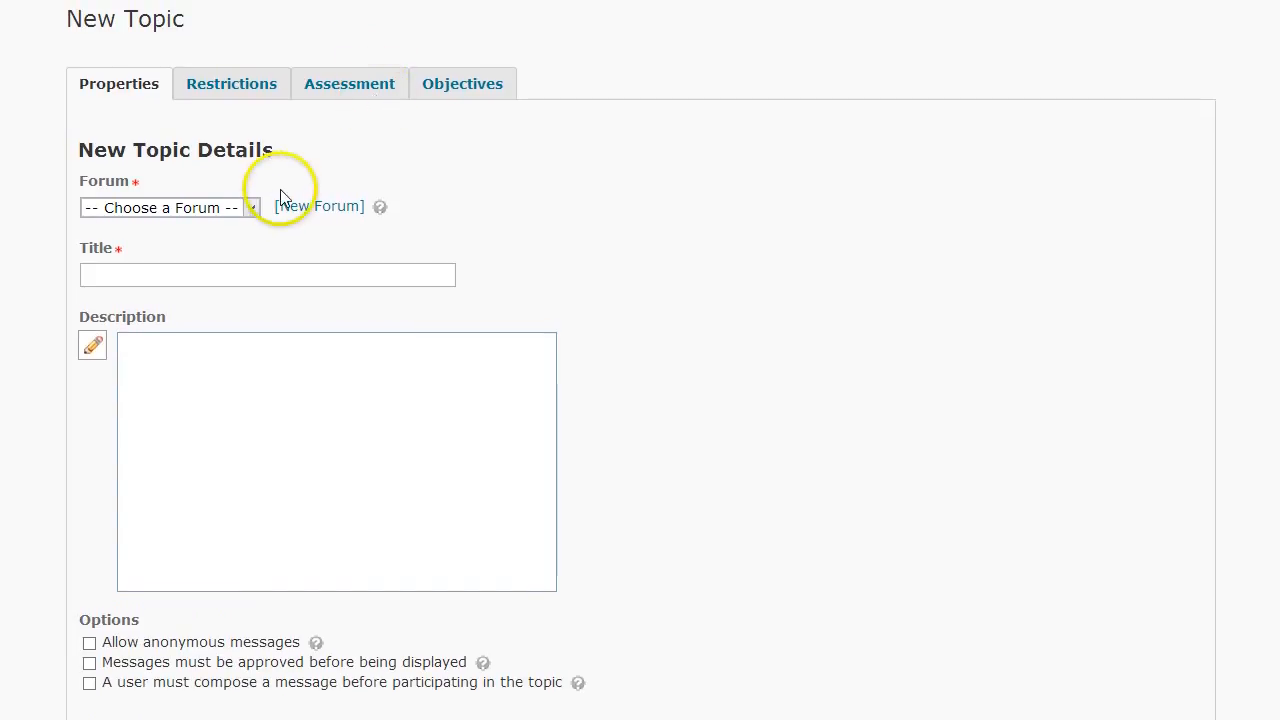
left_click(248, 210)
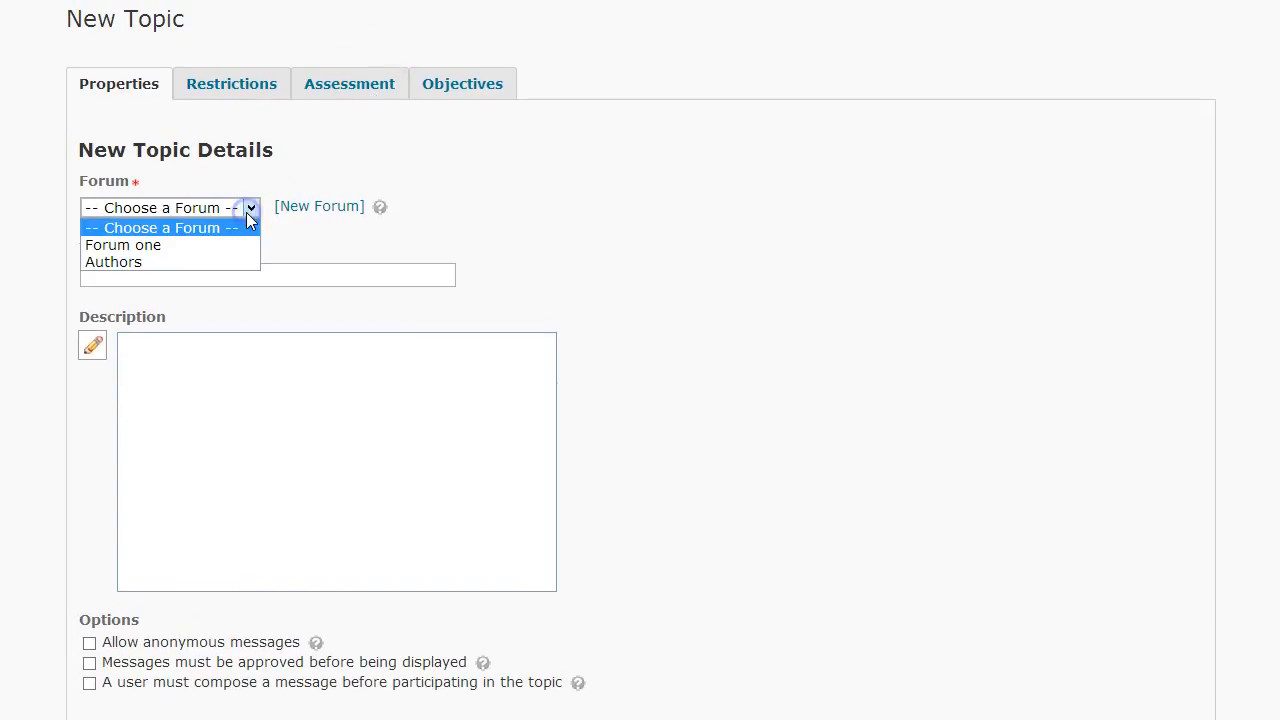
left_click(113, 263)
Title the topic "Famous Passages of Douglas Adams" and enter the description "List your favorite quote and why?".
left_click(122, 277)
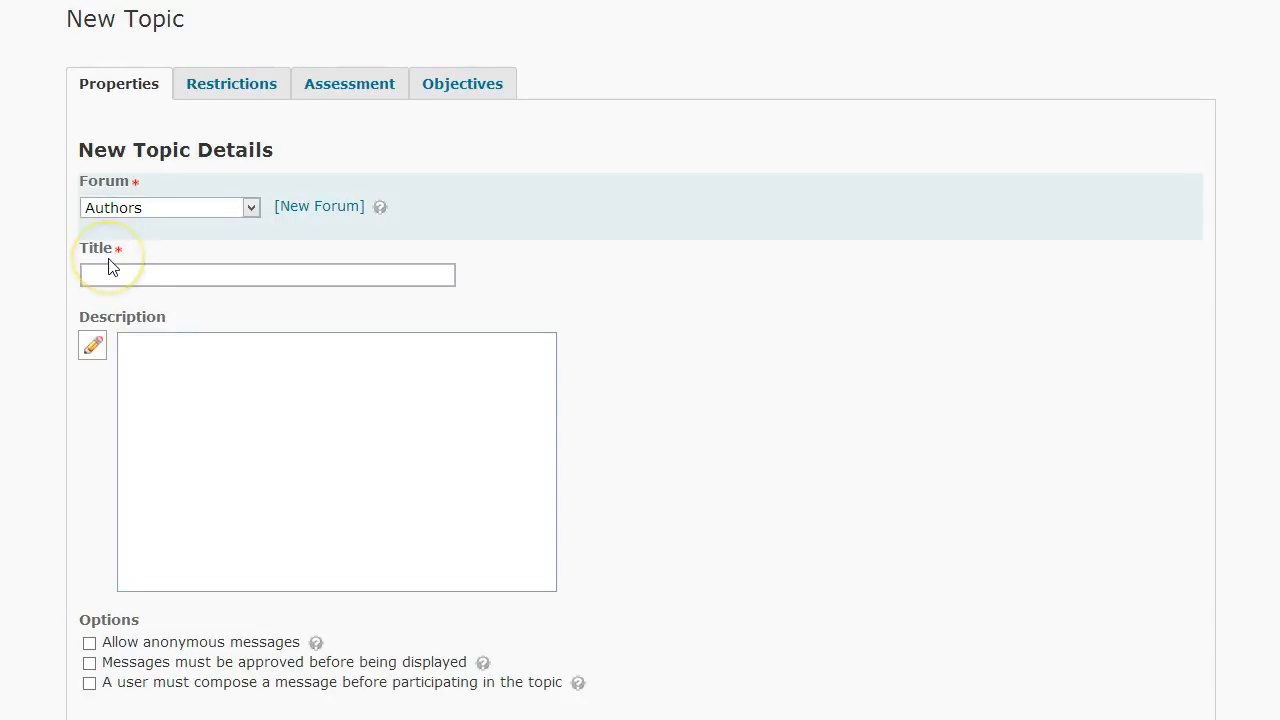
type("Famous Passages of Doug")
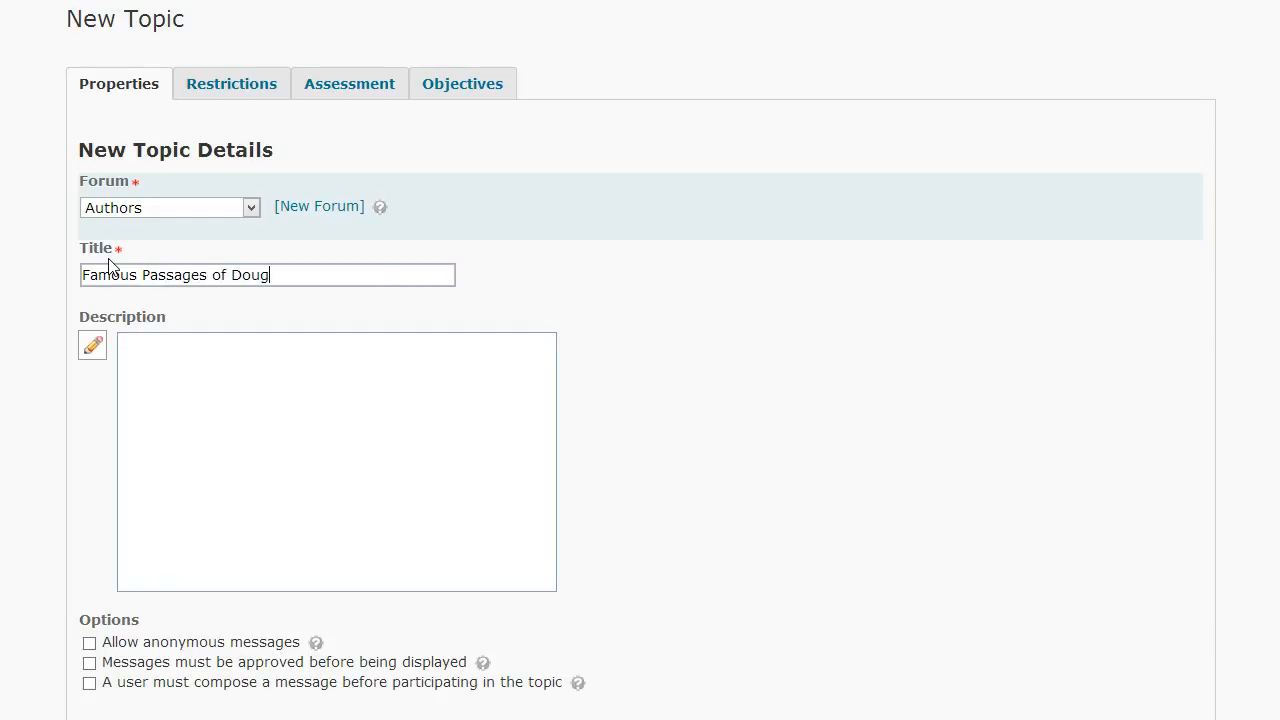
type("las Adams")
left_click(193, 409)
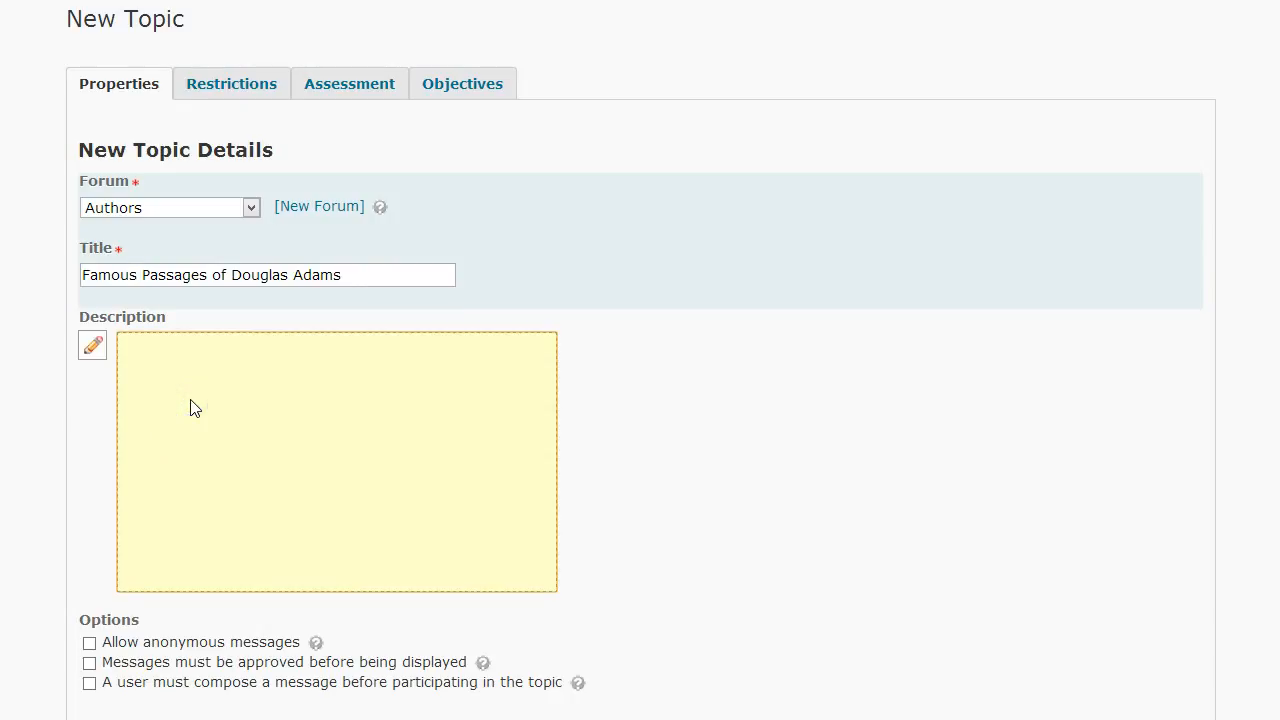
type("Lis")
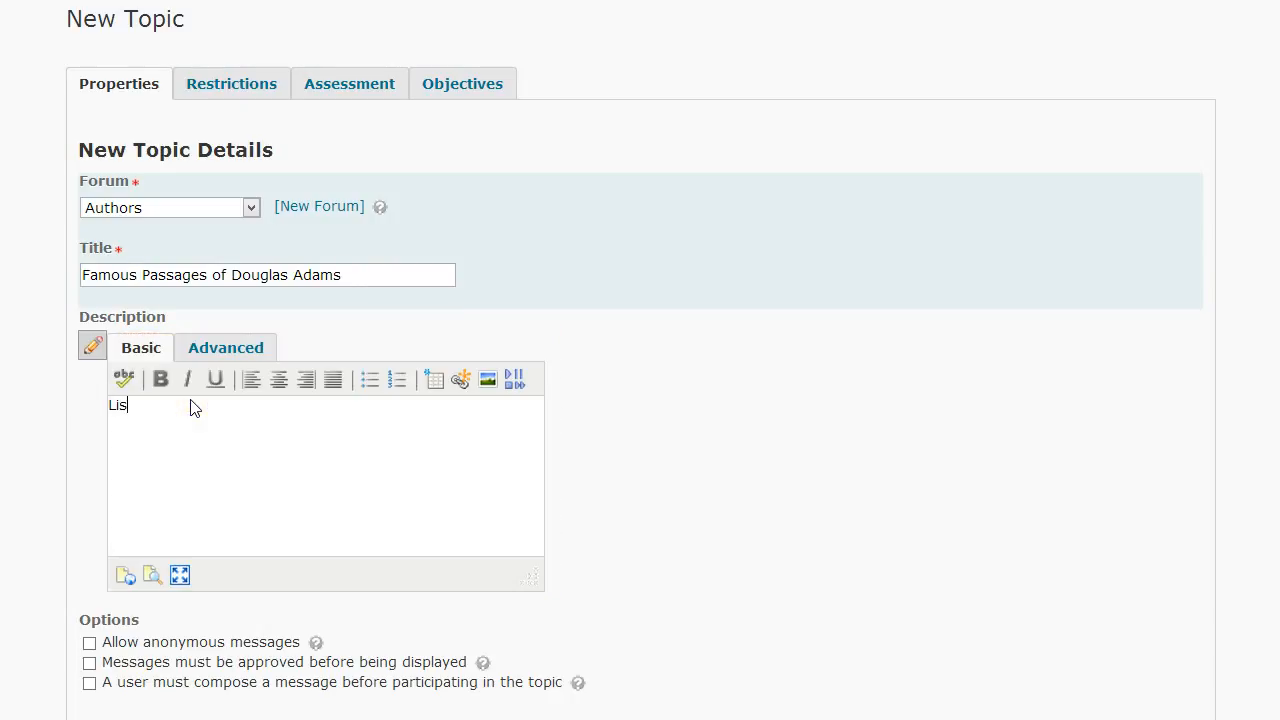
type("t your favorite quote and why?")
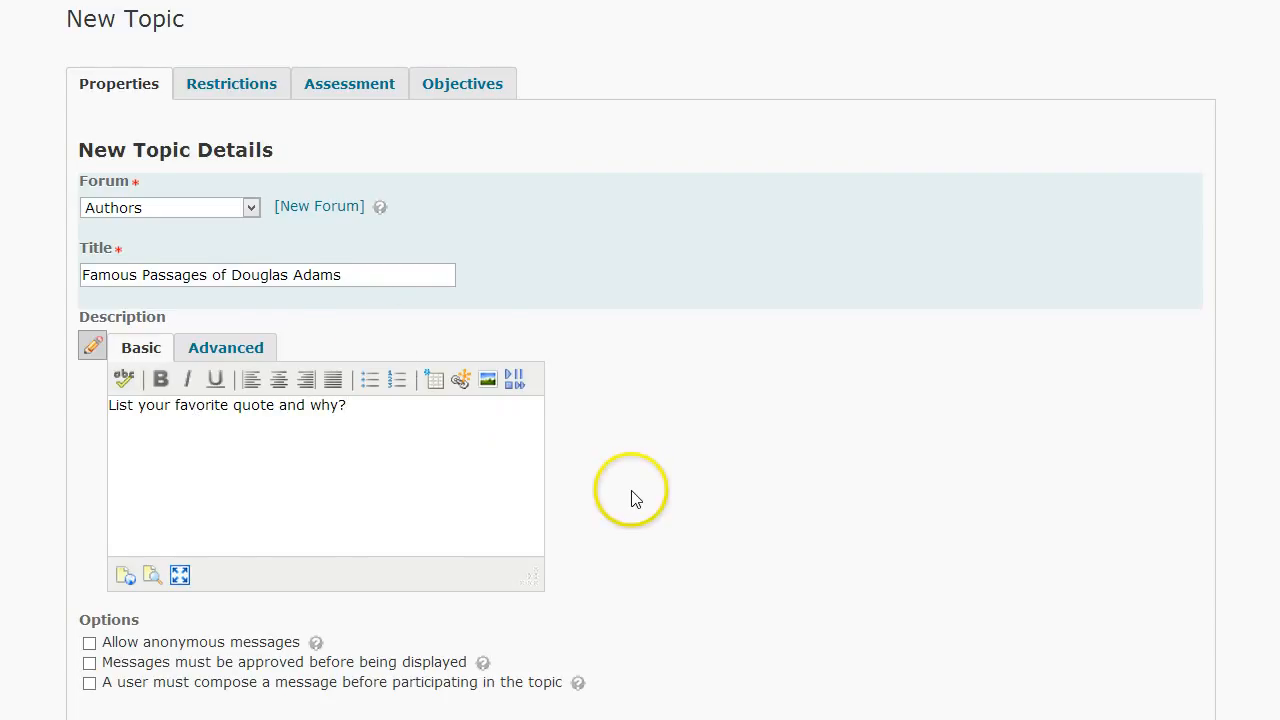
Review the topic's message, visibility and locking options, as well as its release conditions and group restrictions.
scroll(634, 494, "down", 1)
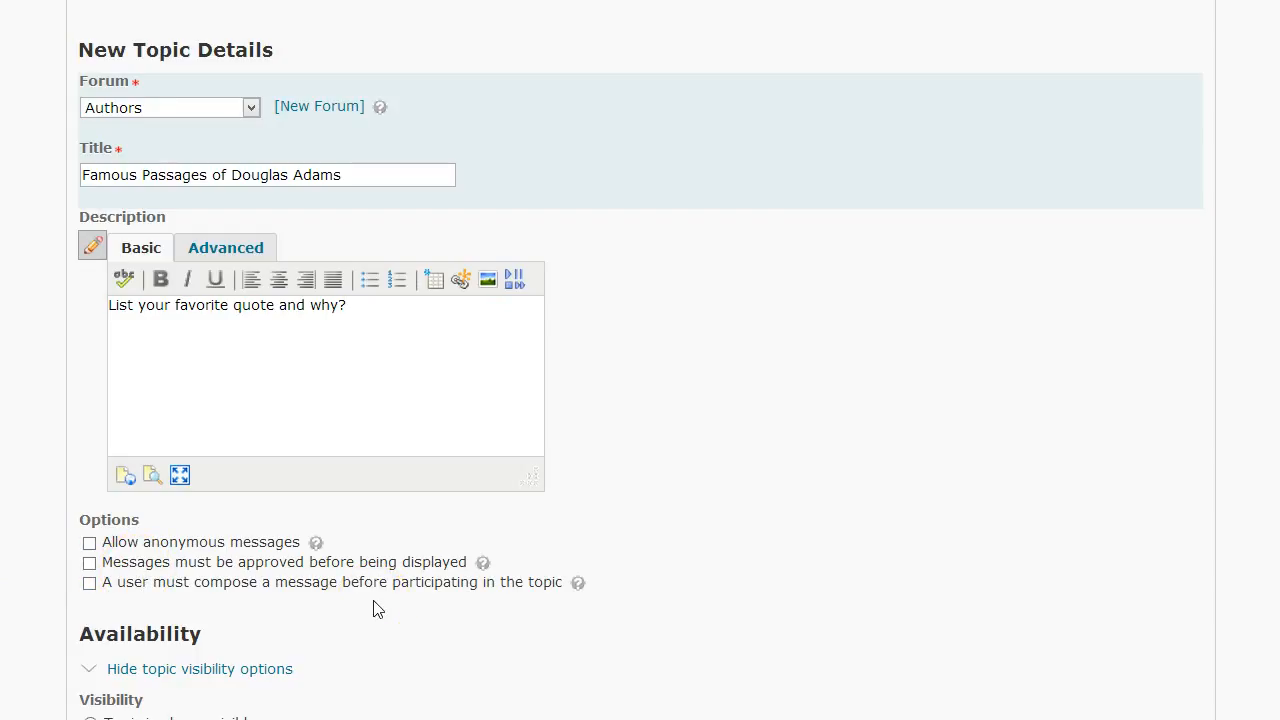
scroll(690, 535, "down", 3)
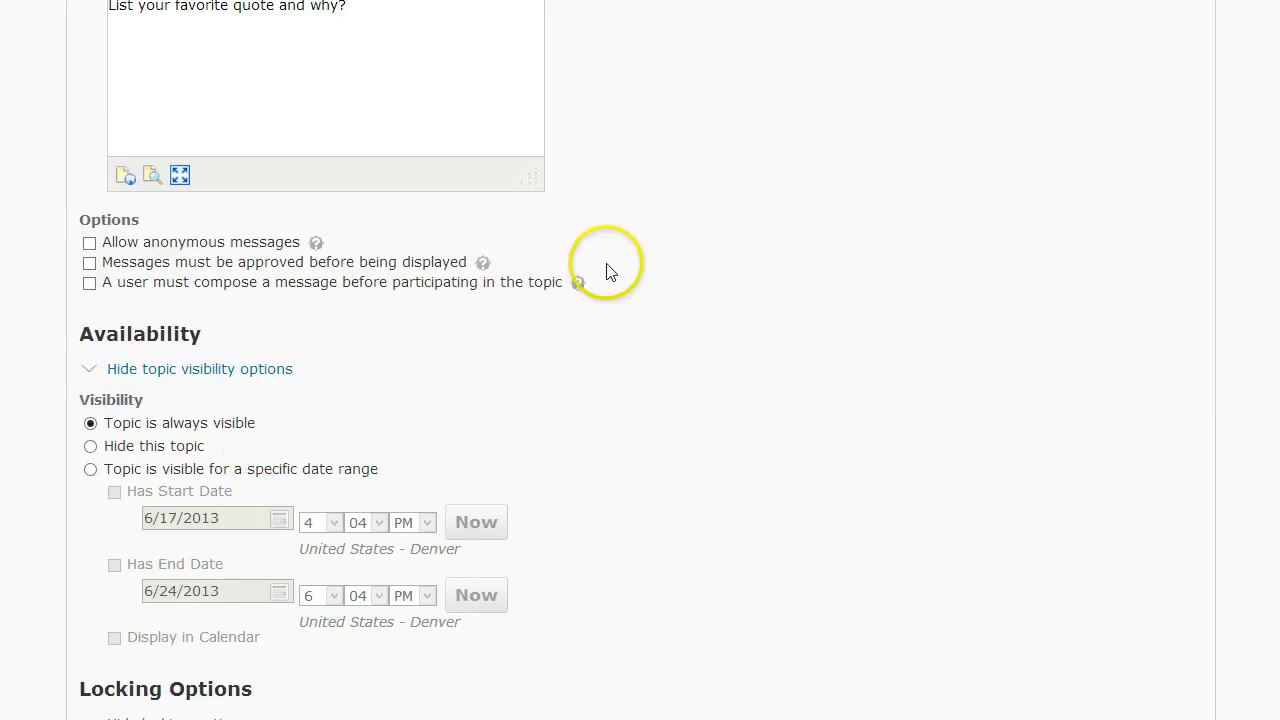
scroll(378, 434, "down", 3)
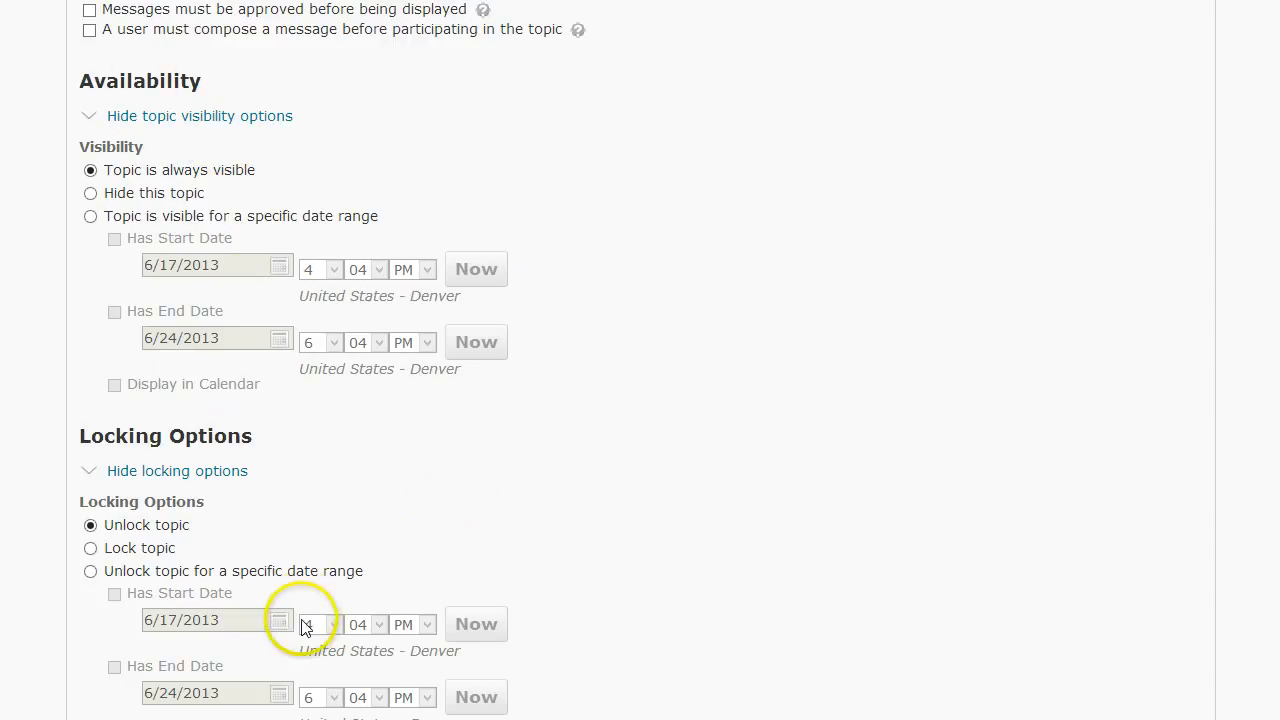
scroll(565, 465, "up", 3)
scroll(557, 480, "up", 4)
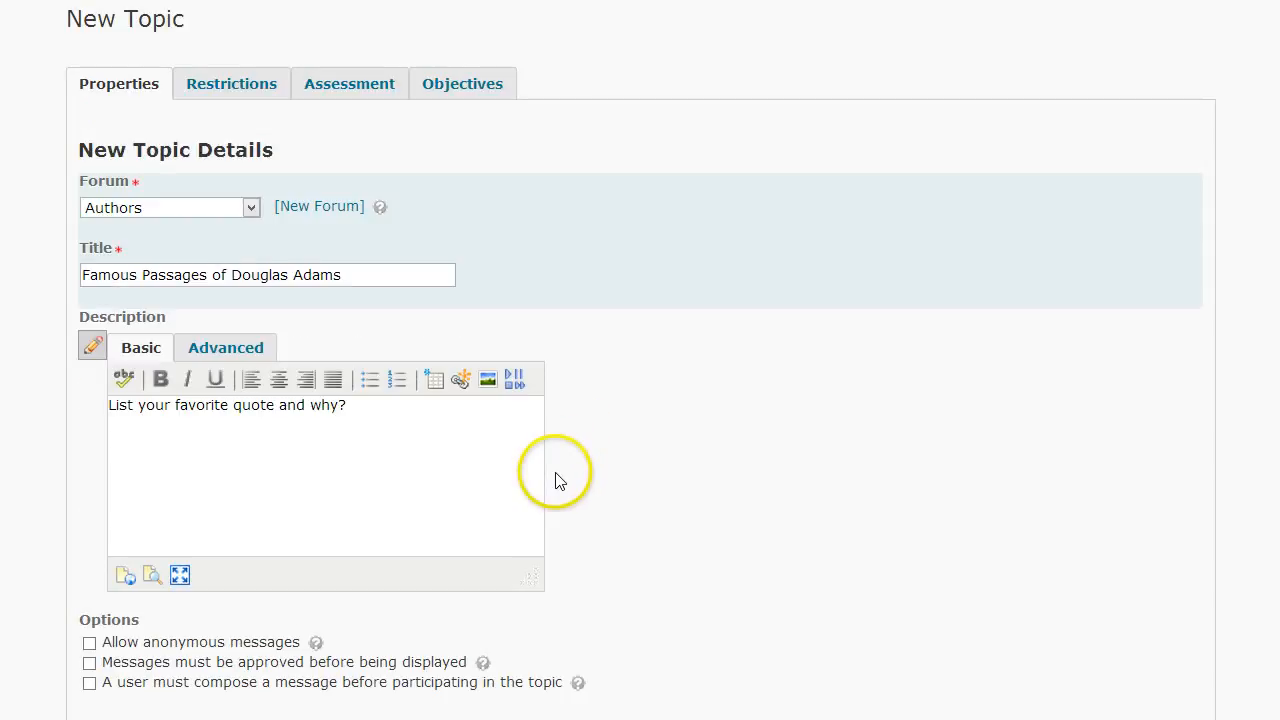
left_click(236, 86)
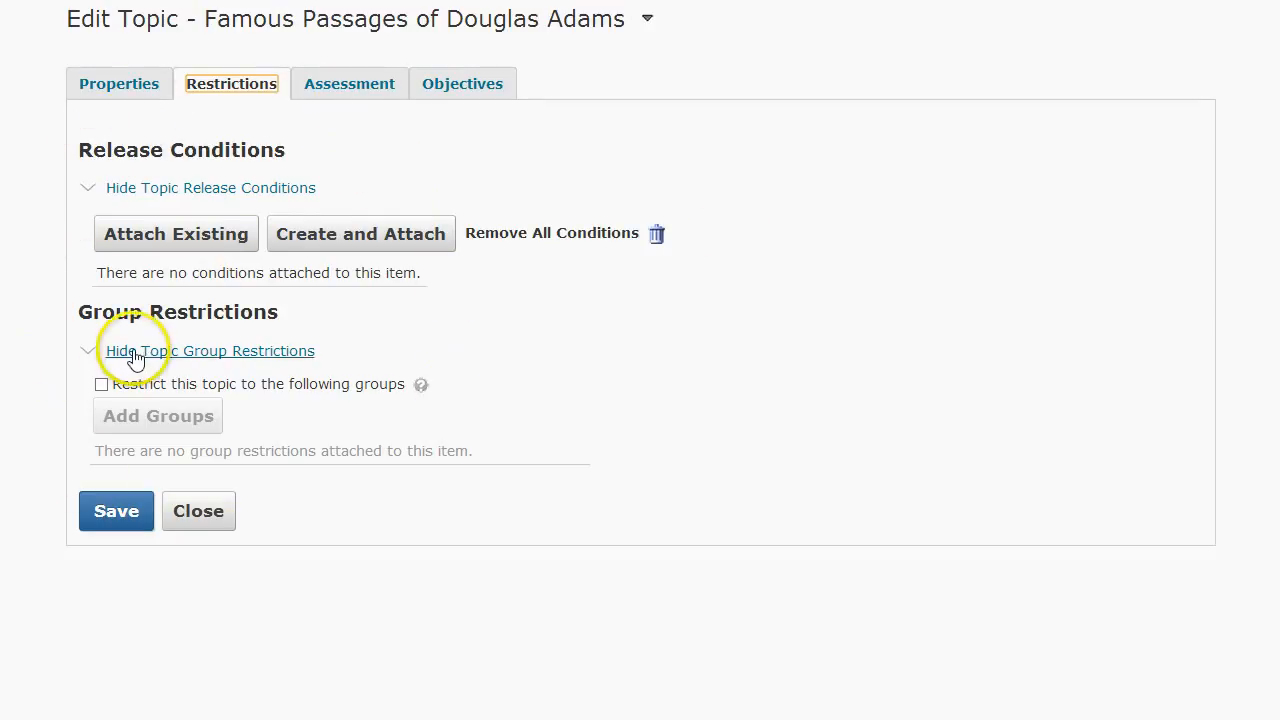
In the topic's assessment settings, link the grade item Homework 3 and set the score out of 15.
left_click(358, 98)
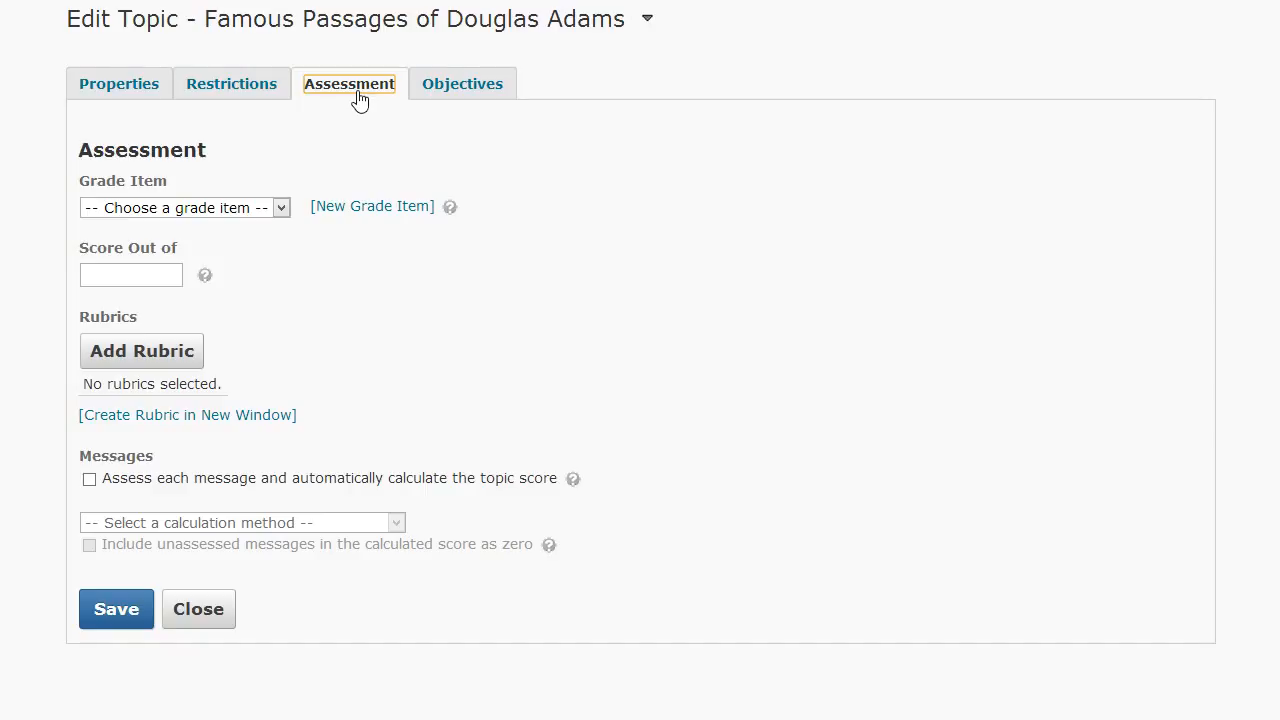
left_click(280, 209)
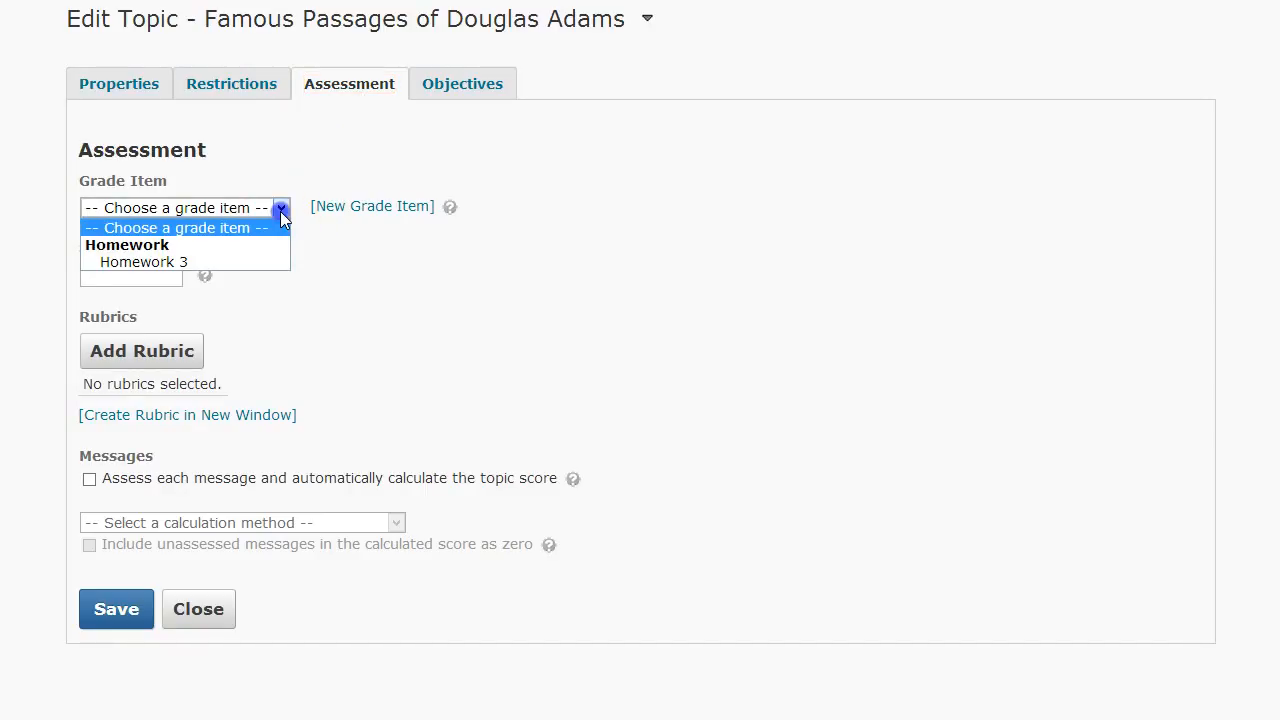
left_click(178, 262)
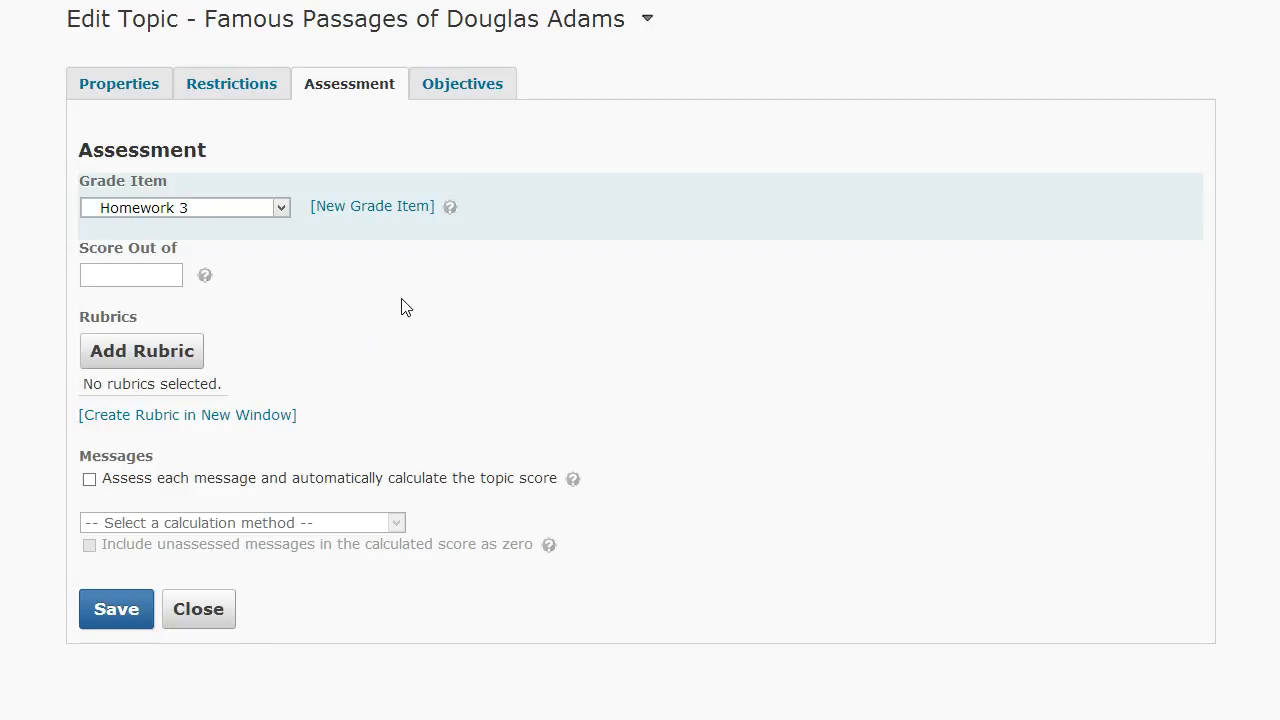
left_click(94, 268)
type("15")
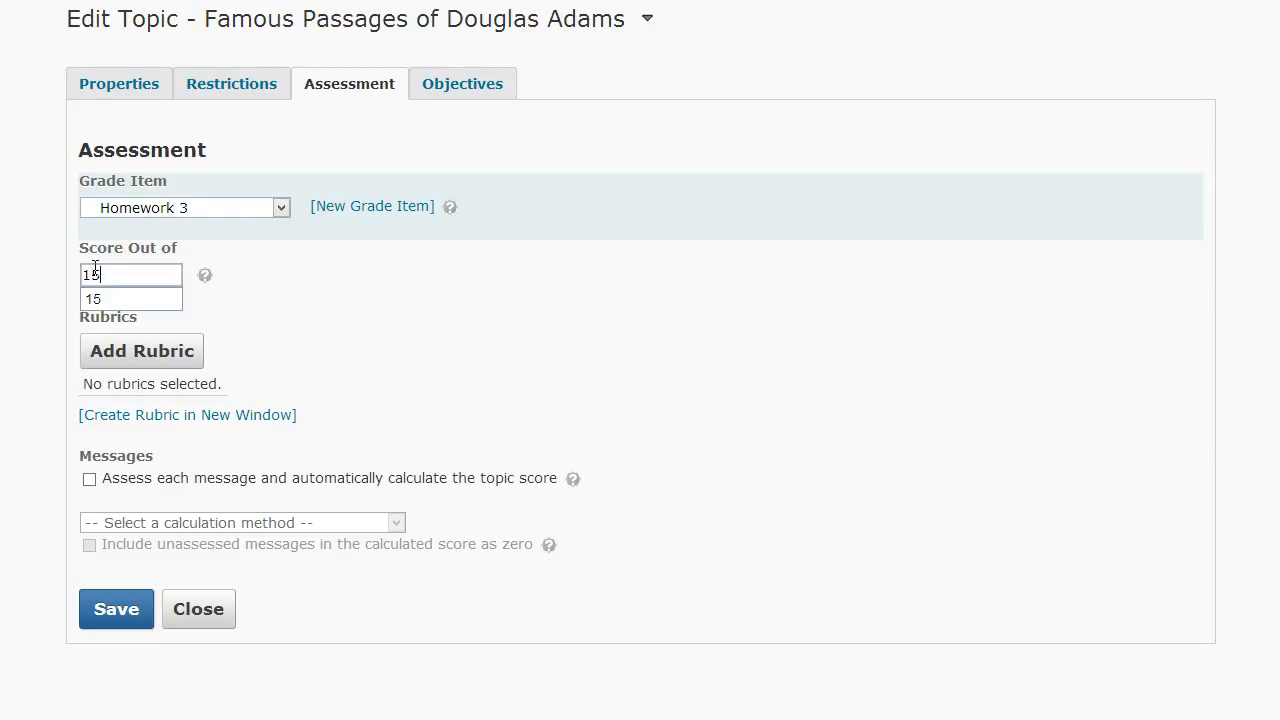
left_click(420, 374)
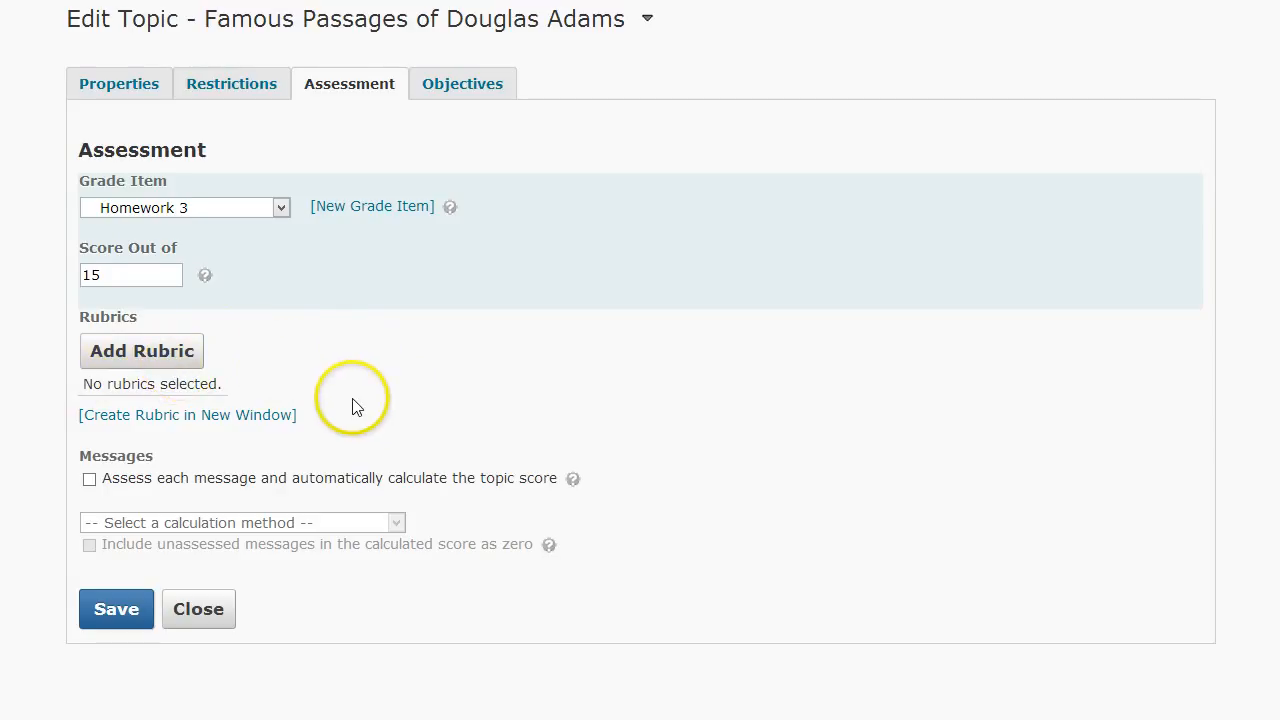
Enable assessing each message with automatic topic score calculation, using the Maximum message score method.
left_click(89, 478)
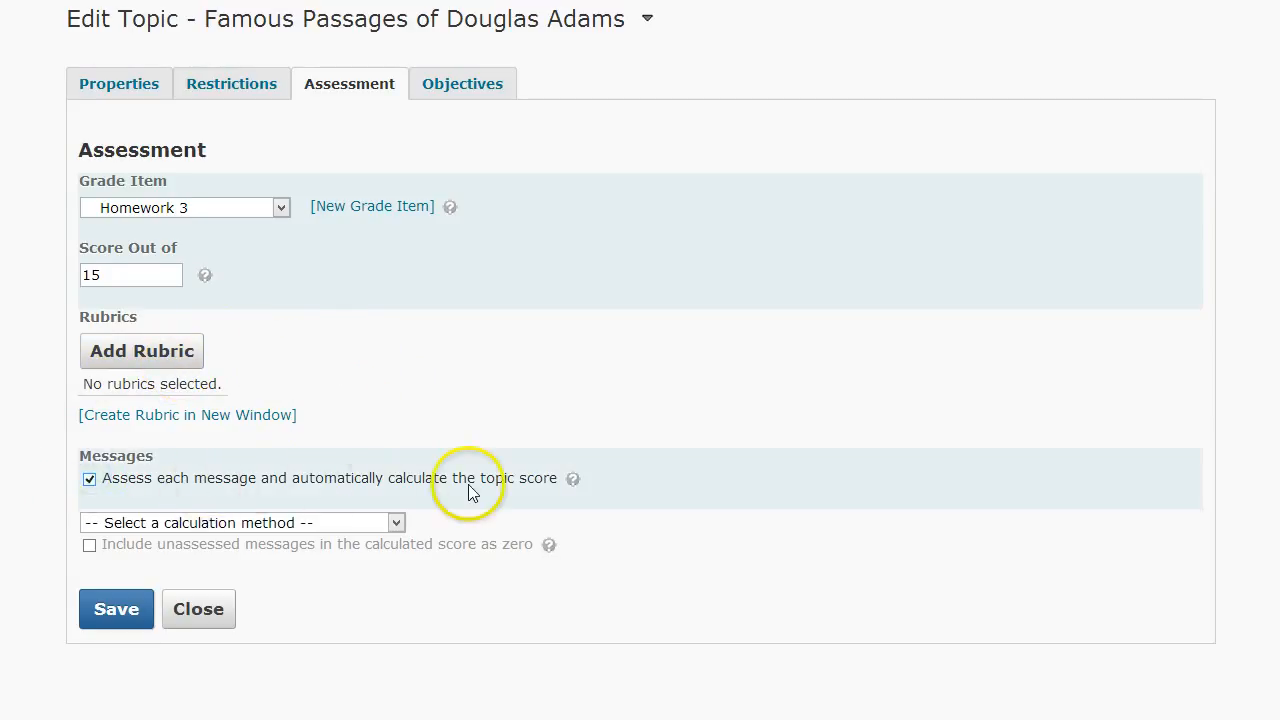
left_click(397, 522)
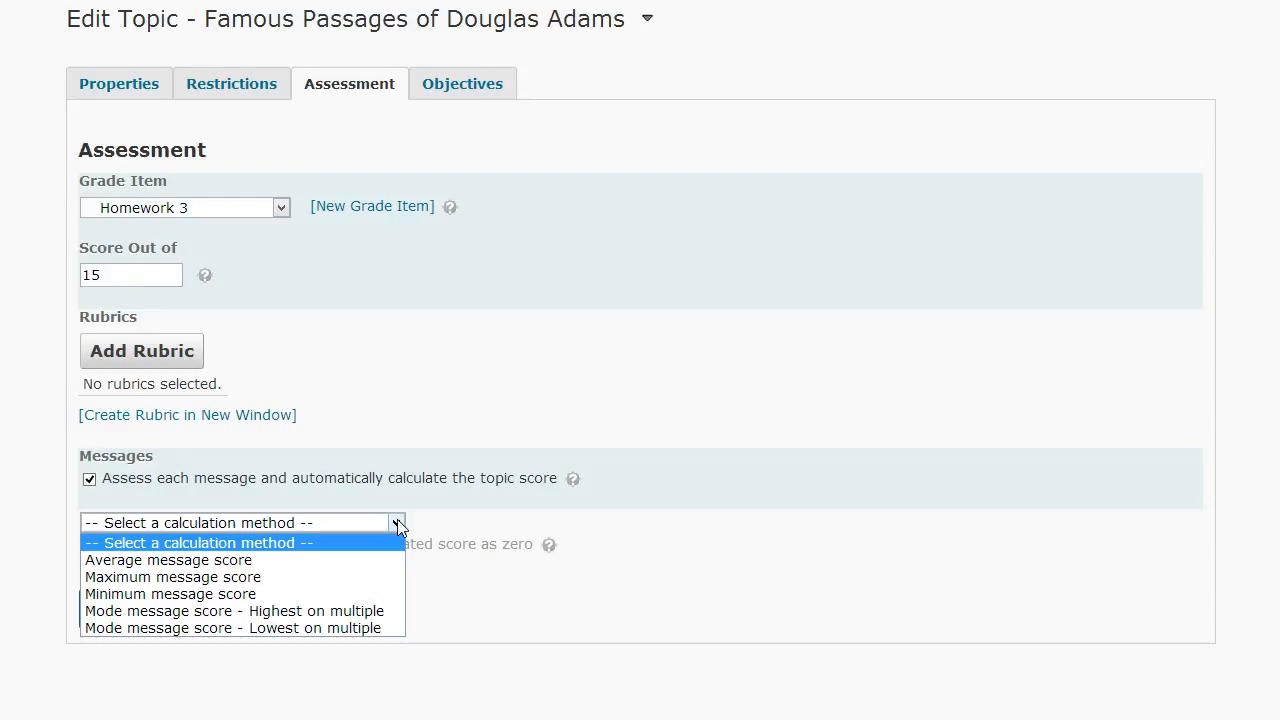
left_click(236, 577)
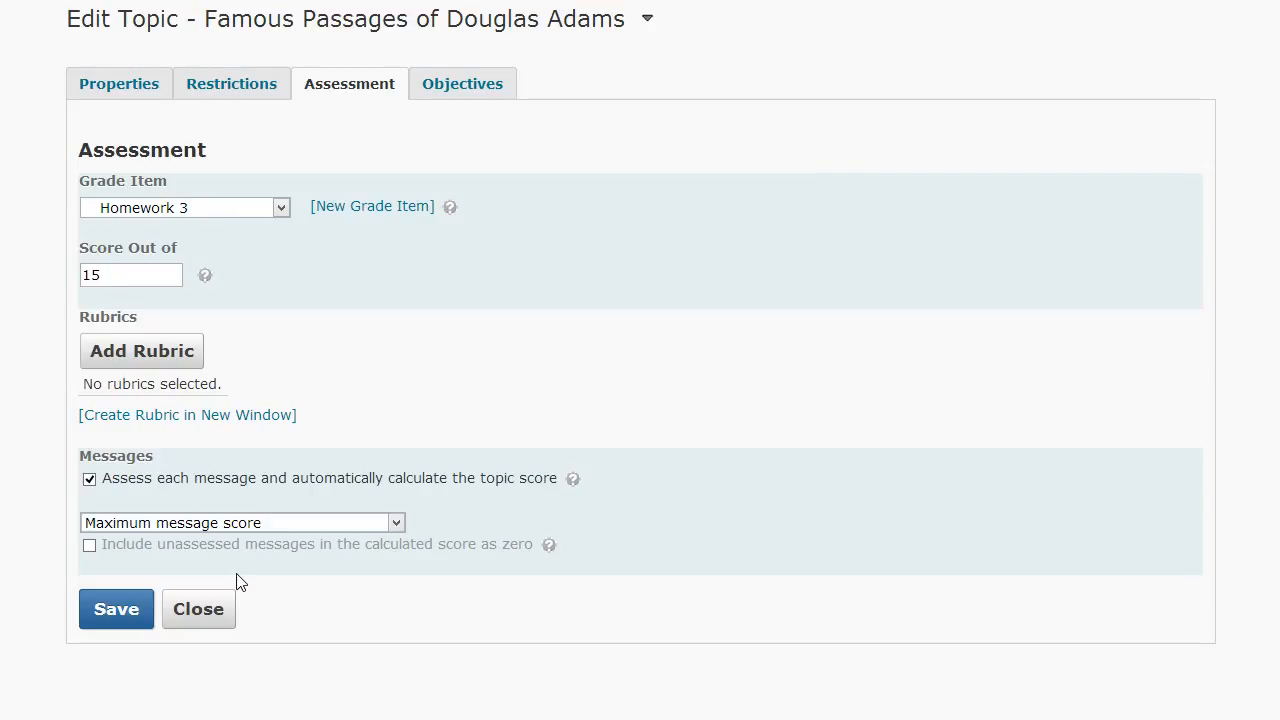
Save the topic's assessment settings and return to the discussions list.
left_click(134, 612)
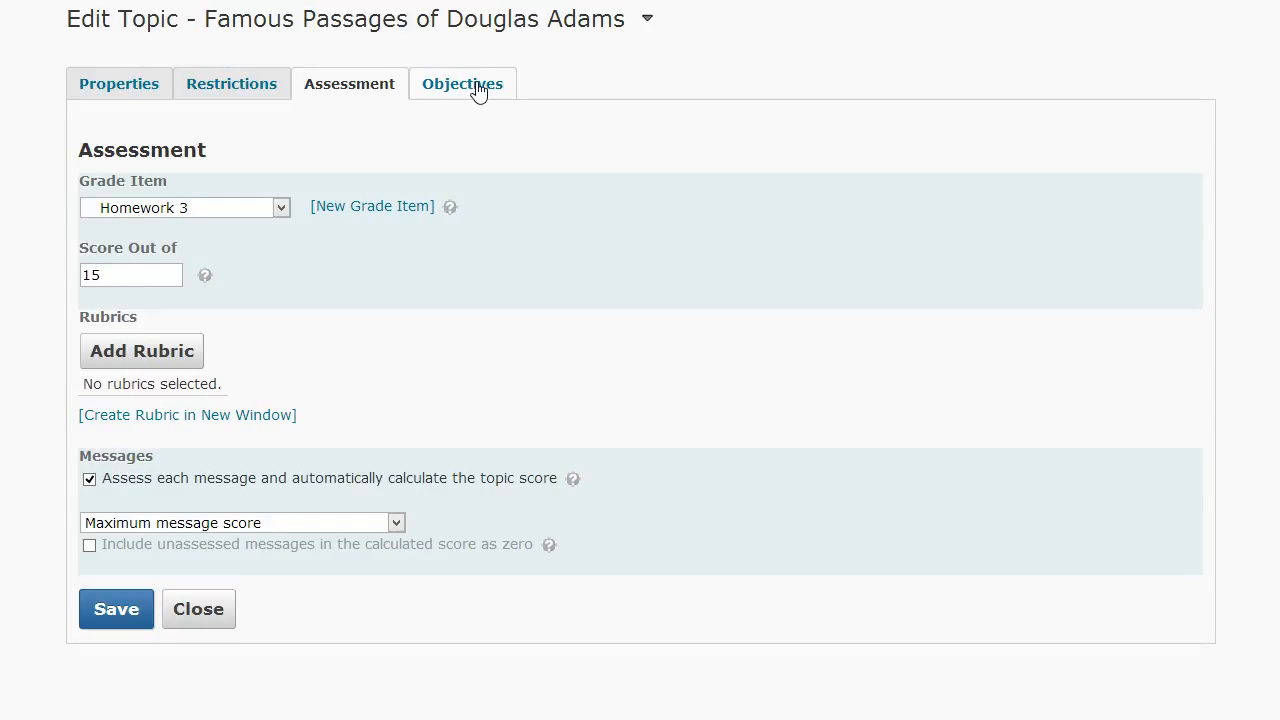
left_click(116, 610)
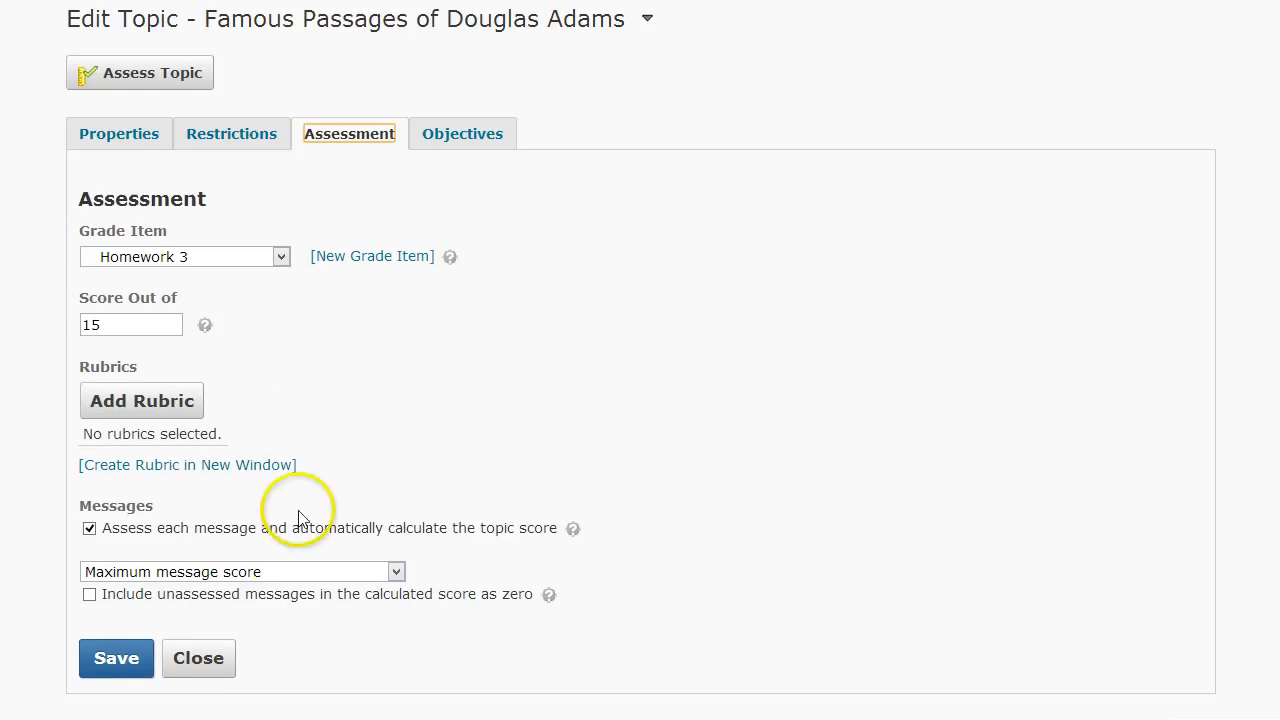
left_click(200, 657)
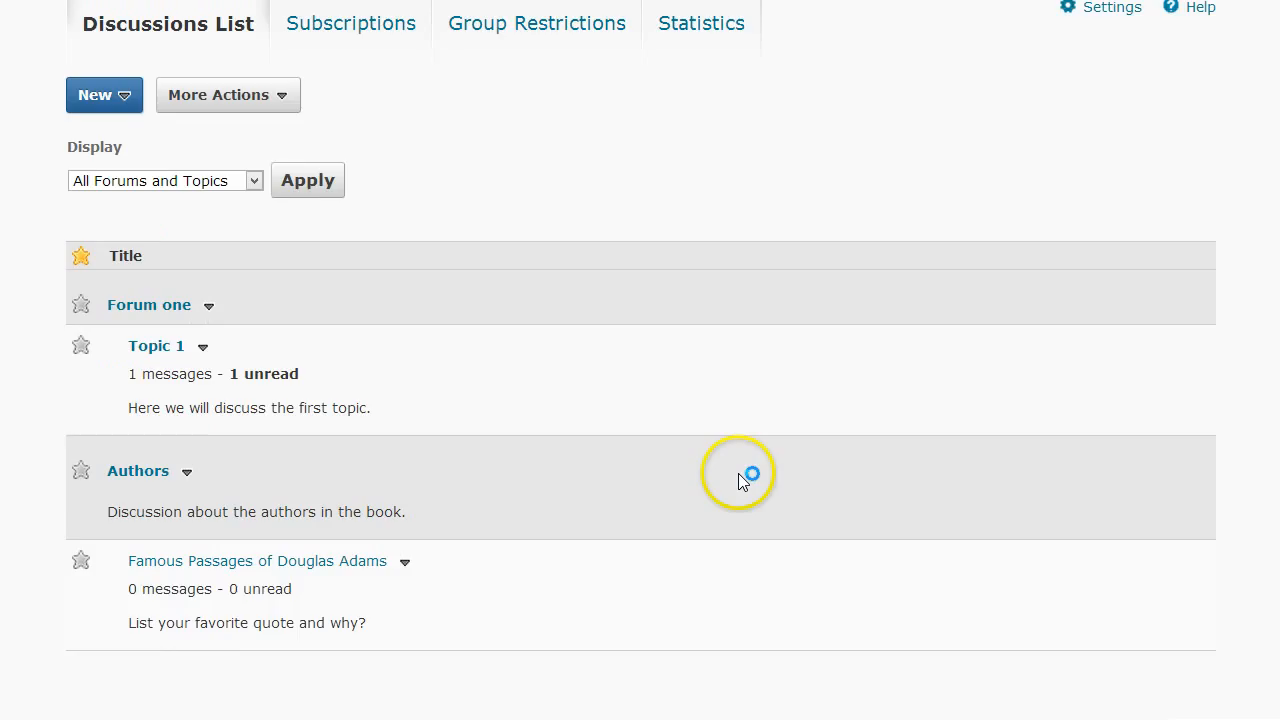